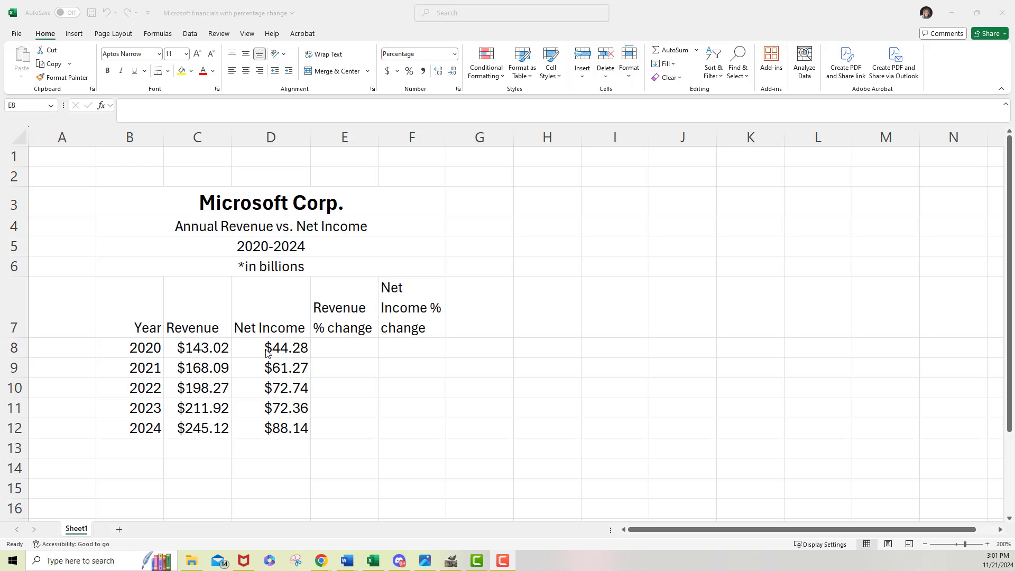
- In E8, begin the Revenue % change formula with =(C9-C8), 2021 minus 2020 revenue
{"action": "left_click", "coordinate": [352, 345]}
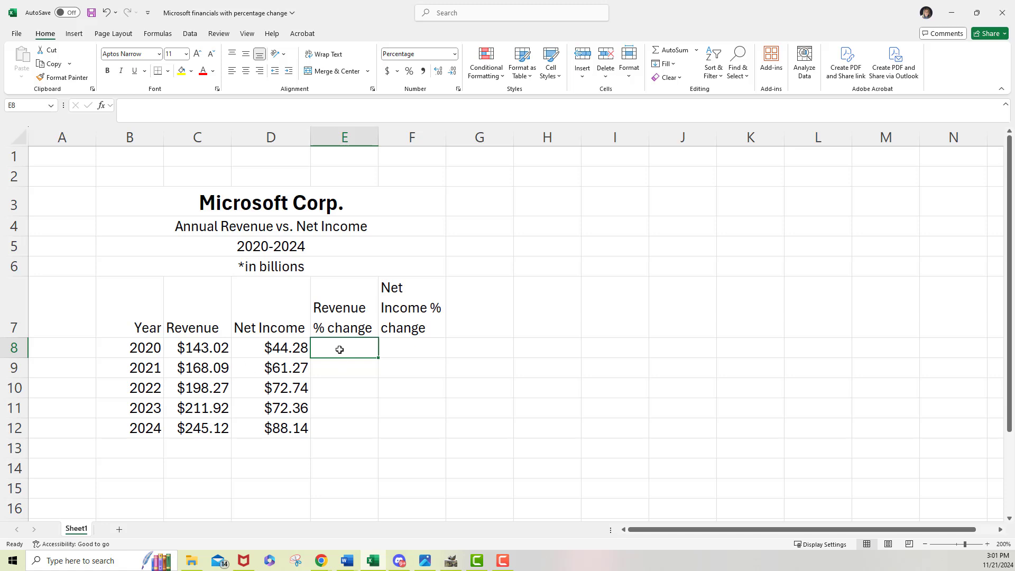
{"action": "type", "text": "="}
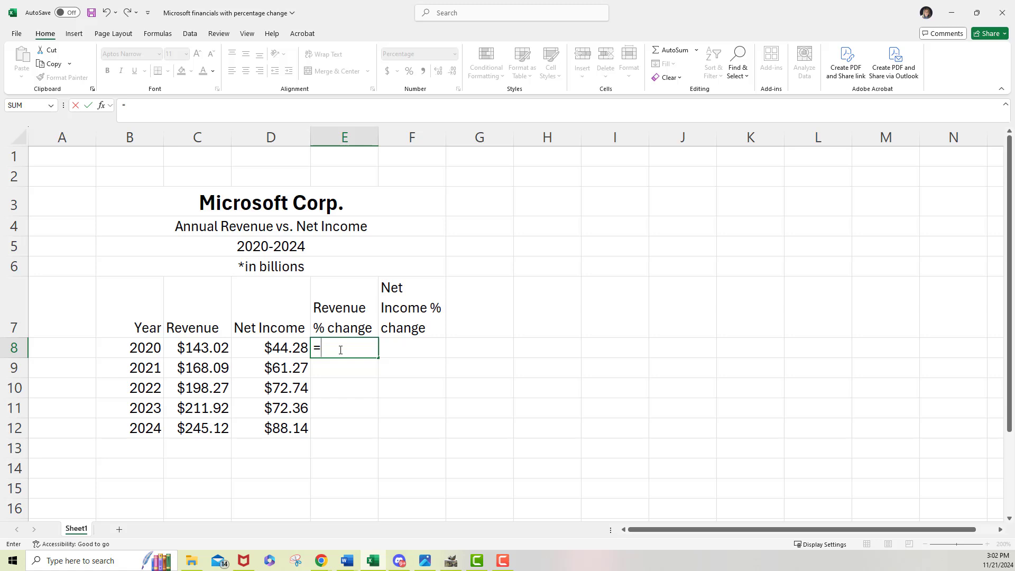
{"action": "left_click", "coordinate": [191, 367]}
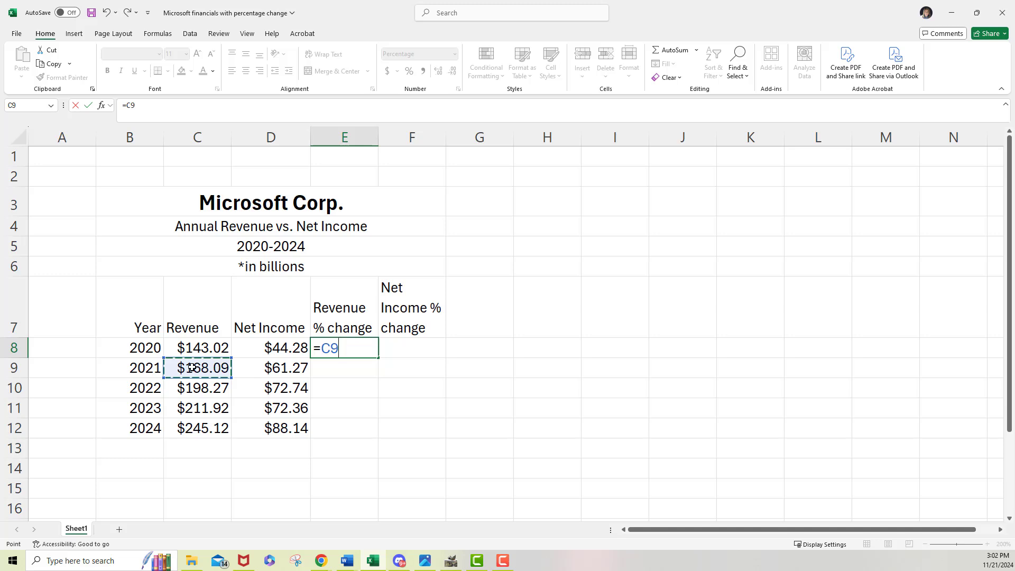
{"action": "type", "text": "-"}
{"action": "left_click", "coordinate": [204, 347]}
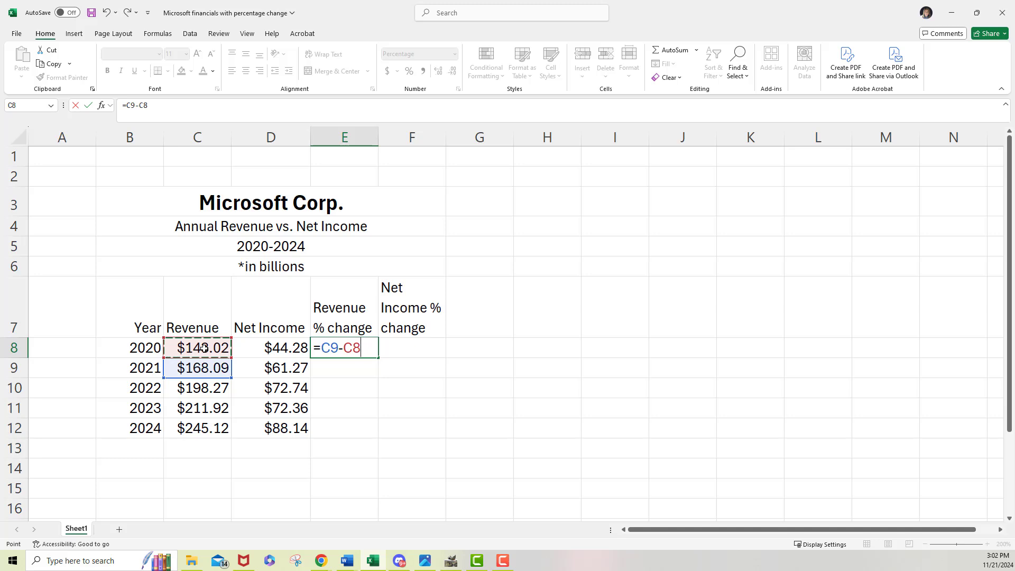
{"action": "type", "text": ")"}
{"action": "left_click", "coordinate": [322, 347]}
{"action": "type", "text": "("}
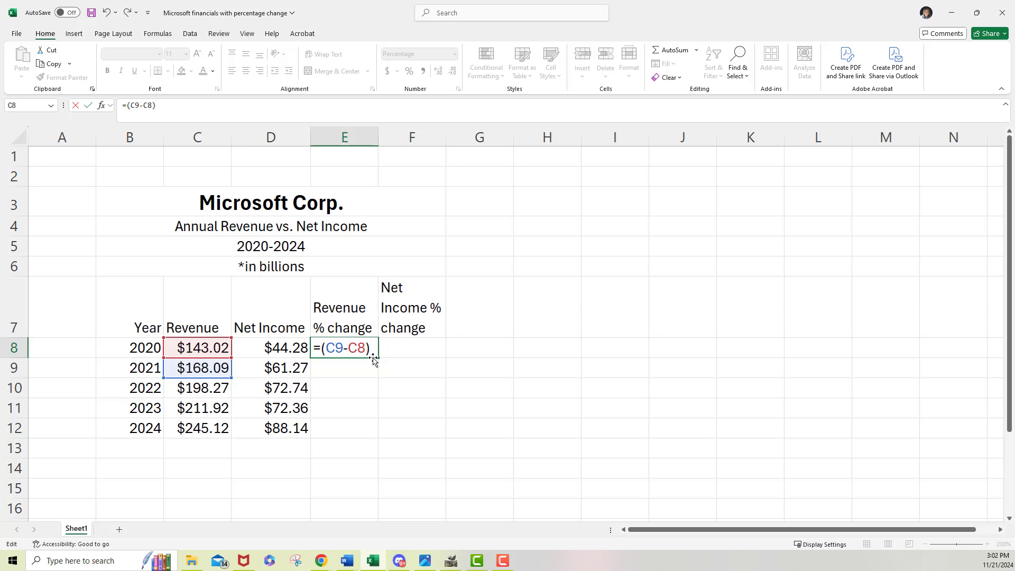
- Append /((C9+C8)/2) to E8's formula to divide by the two-year average revenue
{"action": "type", "text": "/"}
{"action": "type", "text": "("}
{"action": "type", "text": "c9"}
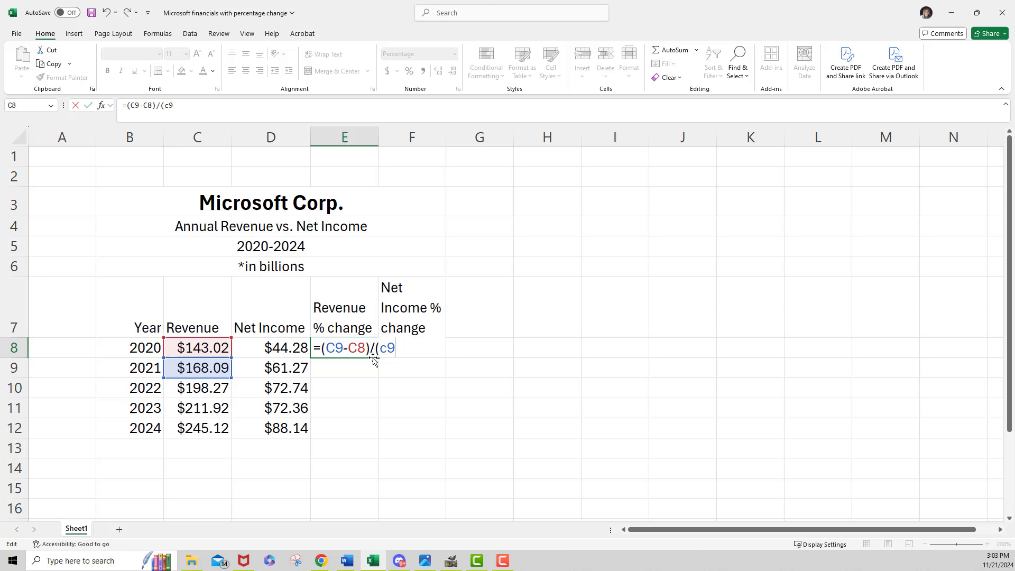
{"action": "type", "text": "+c8"}
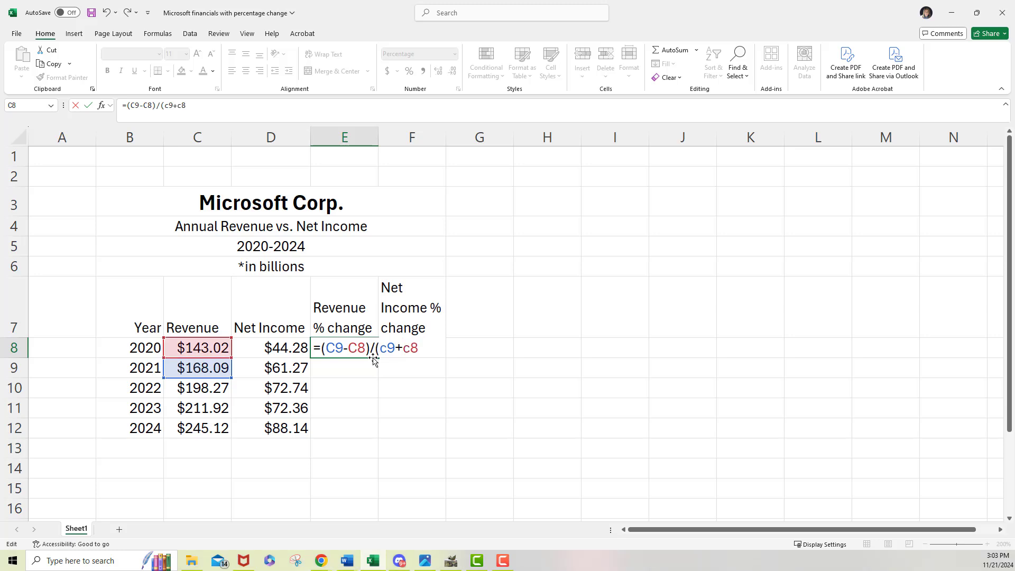
{"action": "type", "text": ")"}
{"action": "type", "text": "/2)"}
{"action": "left_click", "coordinate": [376, 349]}
{"action": "type", "text": "(("}
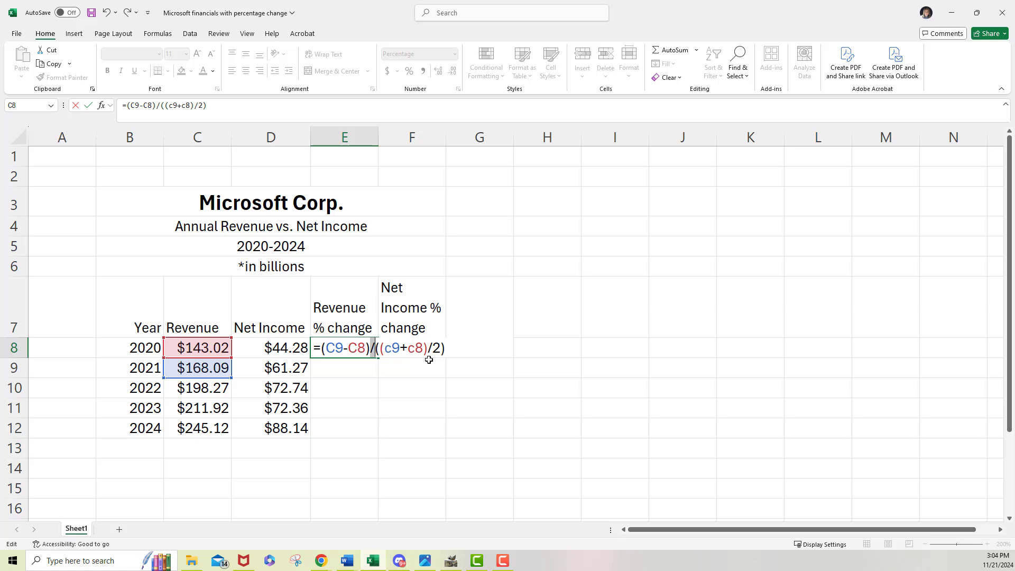
- Enter the E8 formula and format it as a one-decimal percentage showing 16.1%
{"action": "key", "text": "Return"}
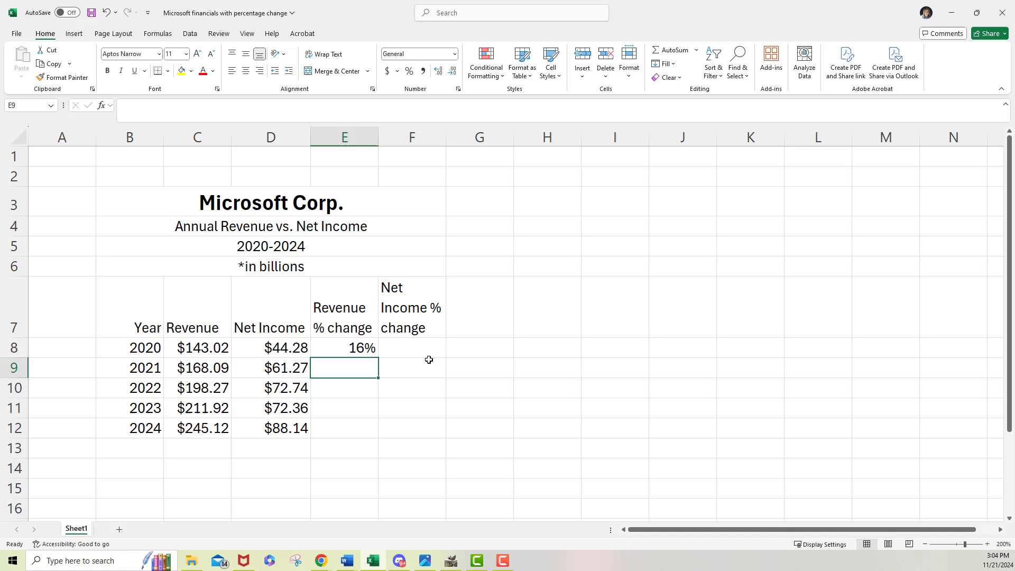
{"action": "left_click", "coordinate": [350, 347]}
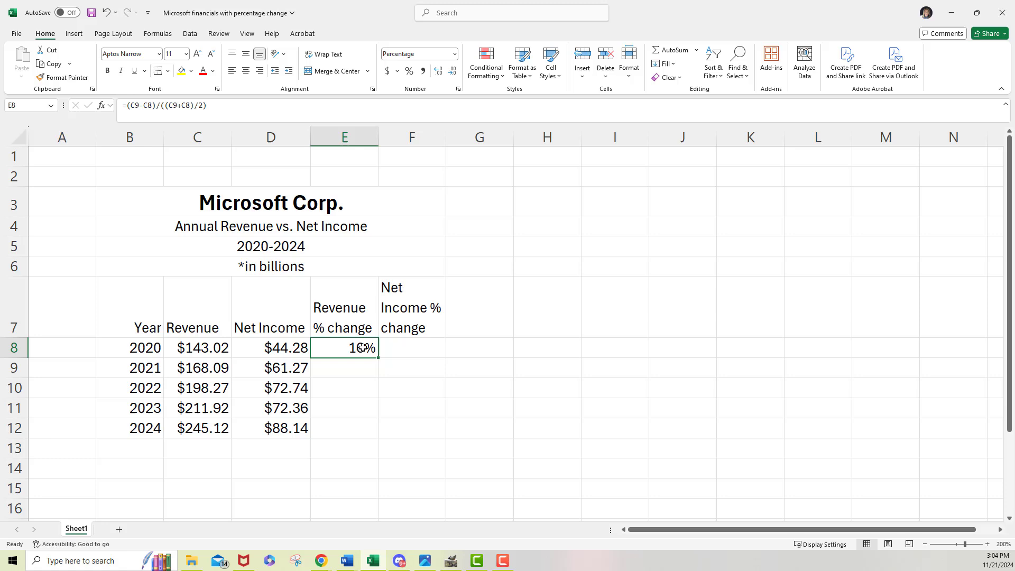
{"action": "left_click", "coordinate": [454, 54]}
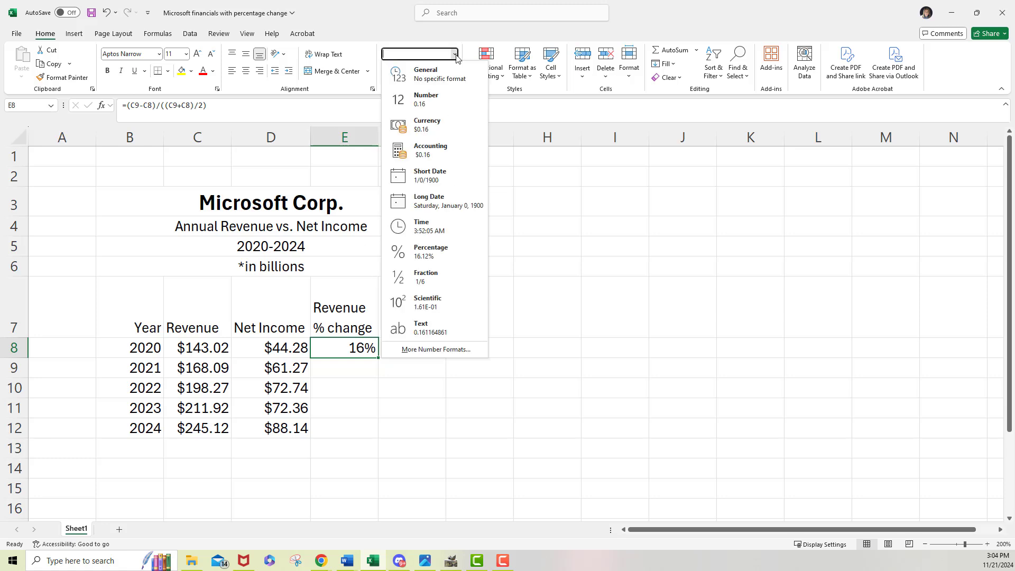
{"action": "left_click", "coordinate": [427, 101]}
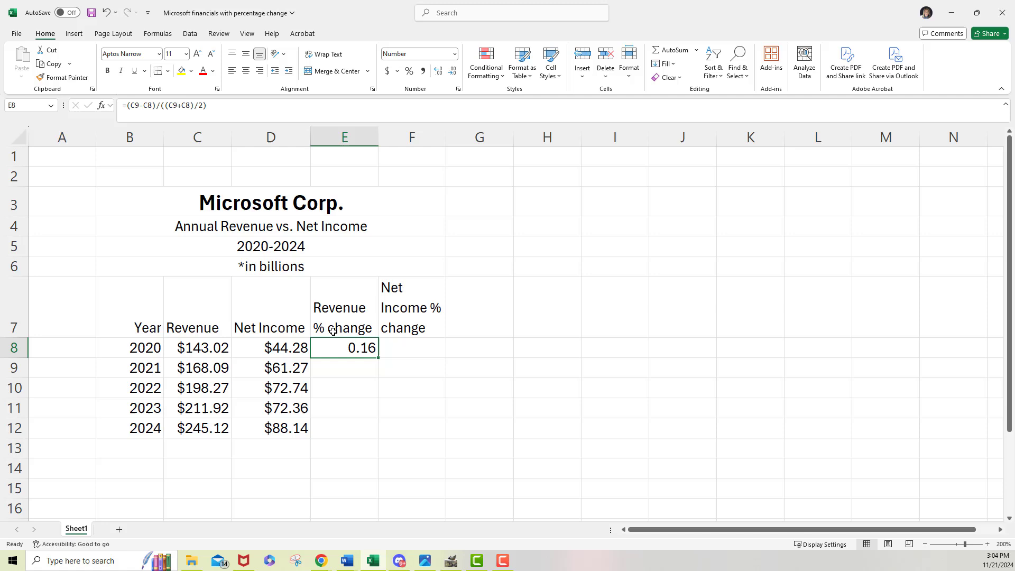
{"action": "left_click", "coordinate": [408, 72]}
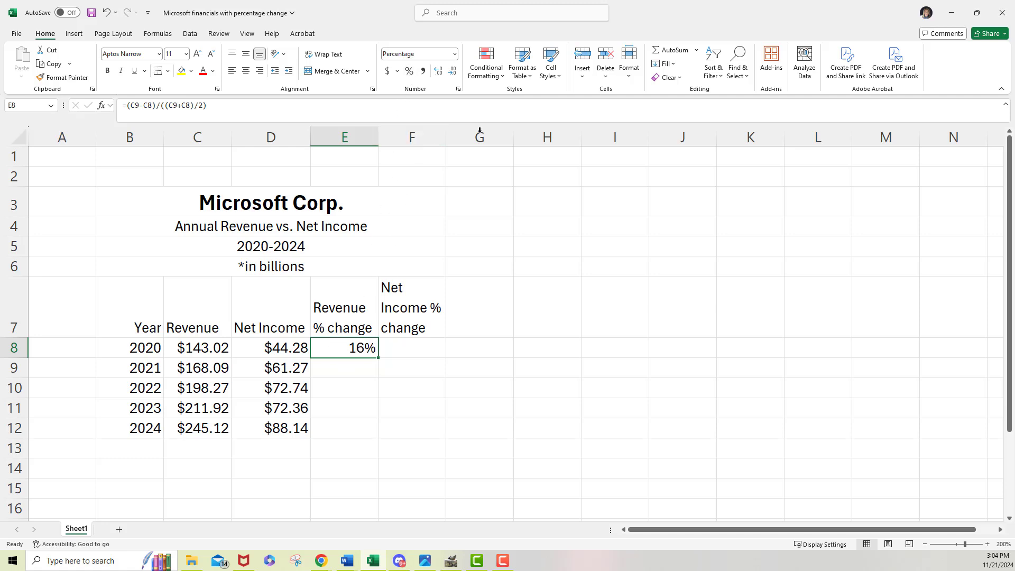
{"action": "left_click", "coordinate": [437, 71]}
- Fill the Revenue % change formula down from E8 through E12
{"action": "left_click_drag", "start_coordinate": [379, 358], "coordinate": [355, 429]}
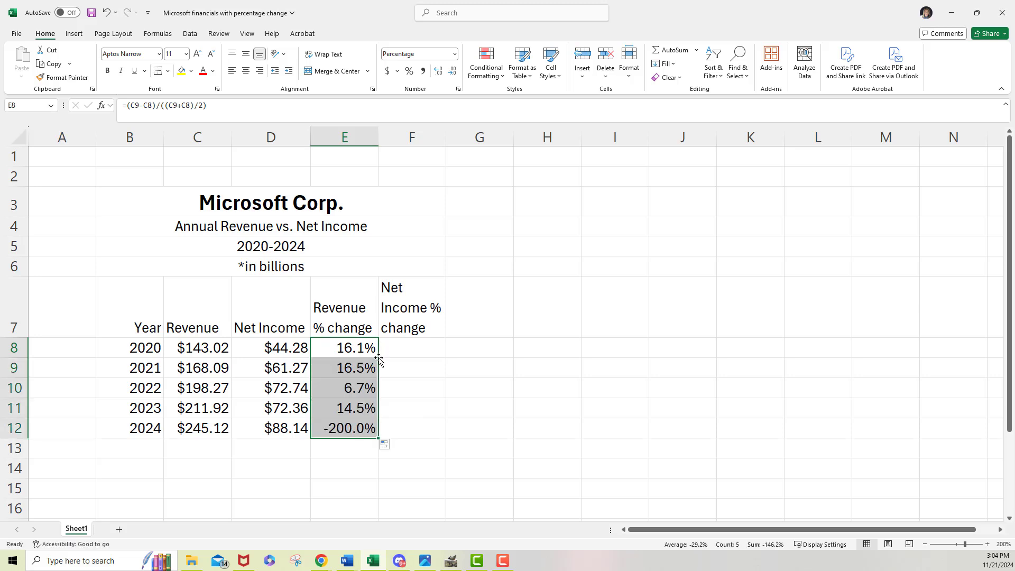
{"action": "key", "text": "ctrl+z"}
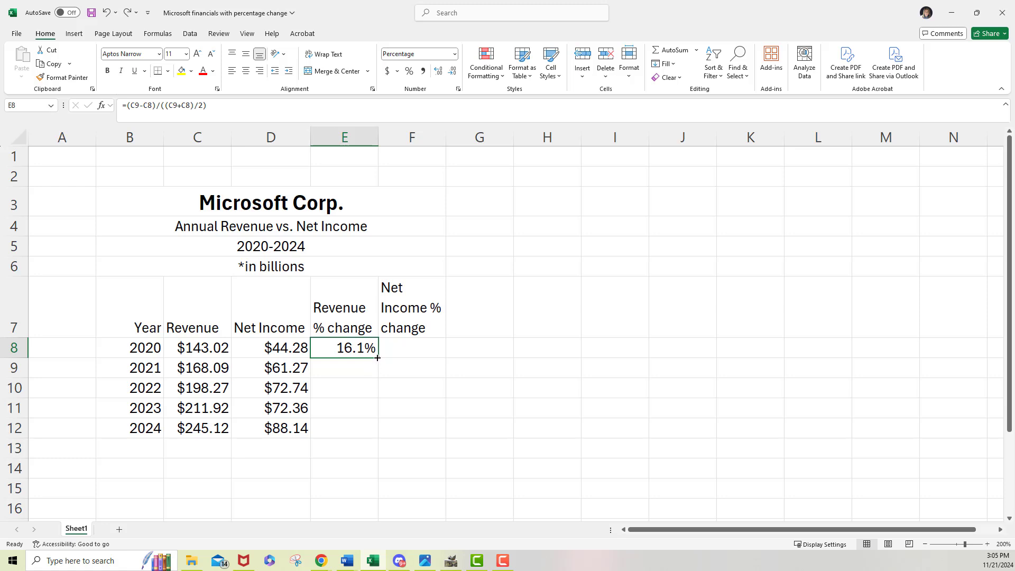
{"action": "left_click_drag", "start_coordinate": [377, 358], "coordinate": [360, 431]}
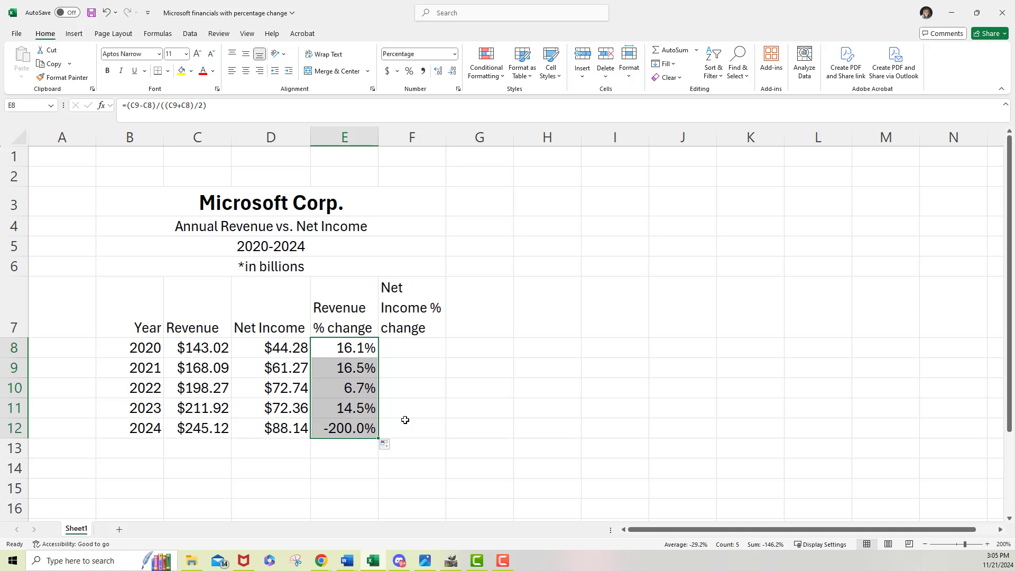
- Clear the invalid -200.0% result from E12 and shade that cell grey
{"action": "left_click", "coordinate": [332, 430]}
{"action": "key", "text": "Delete"}
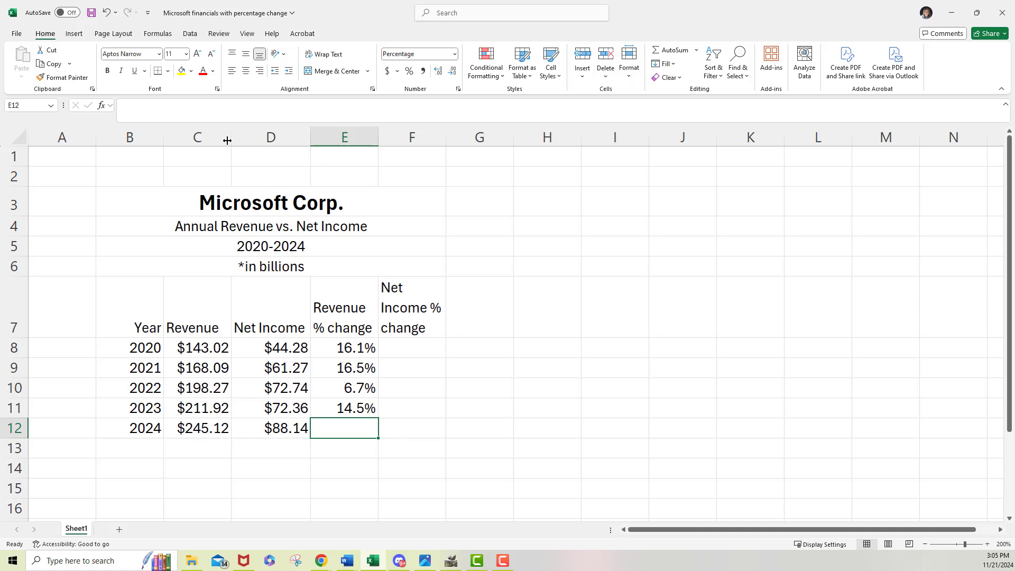
{"action": "left_click", "coordinate": [191, 73]}
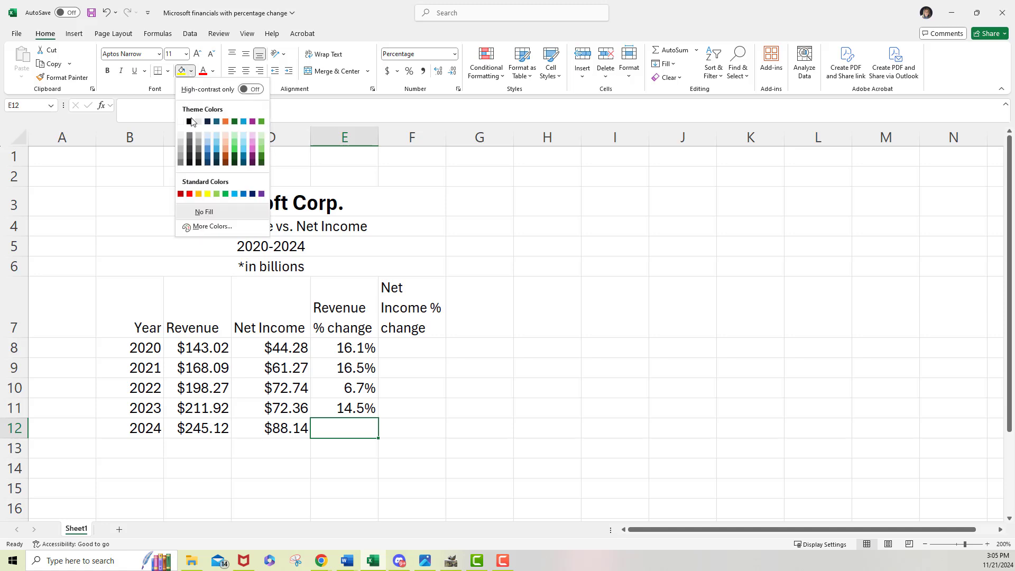
{"action": "left_click", "coordinate": [180, 147]}
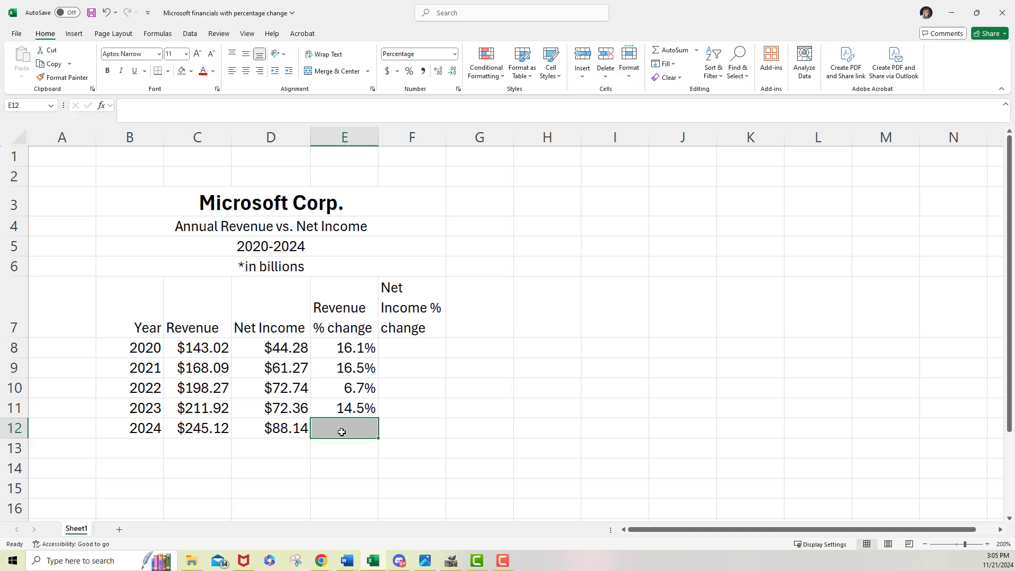
{"action": "left_click", "coordinate": [350, 350]}
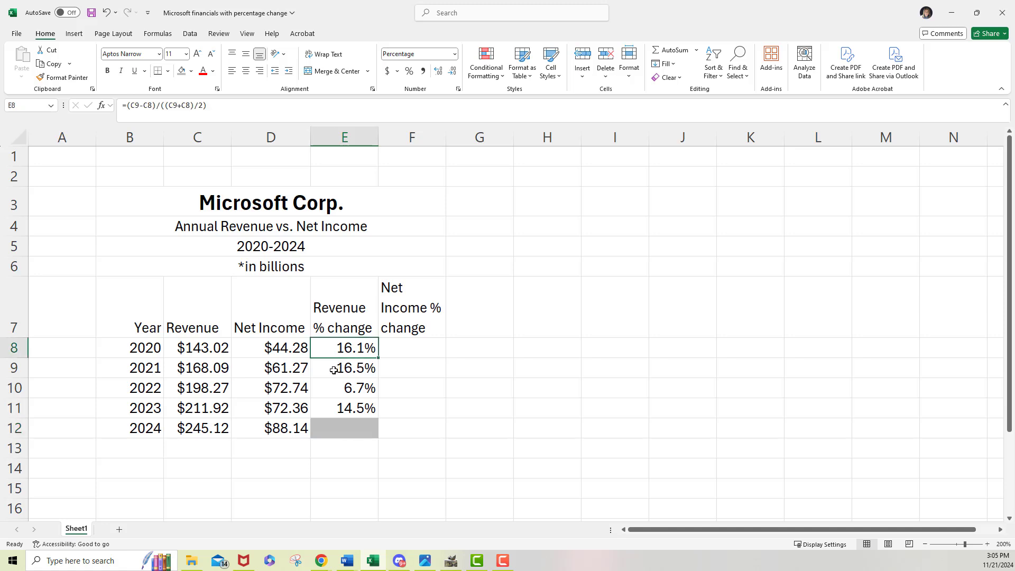
{"action": "left_click", "coordinate": [332, 371]}
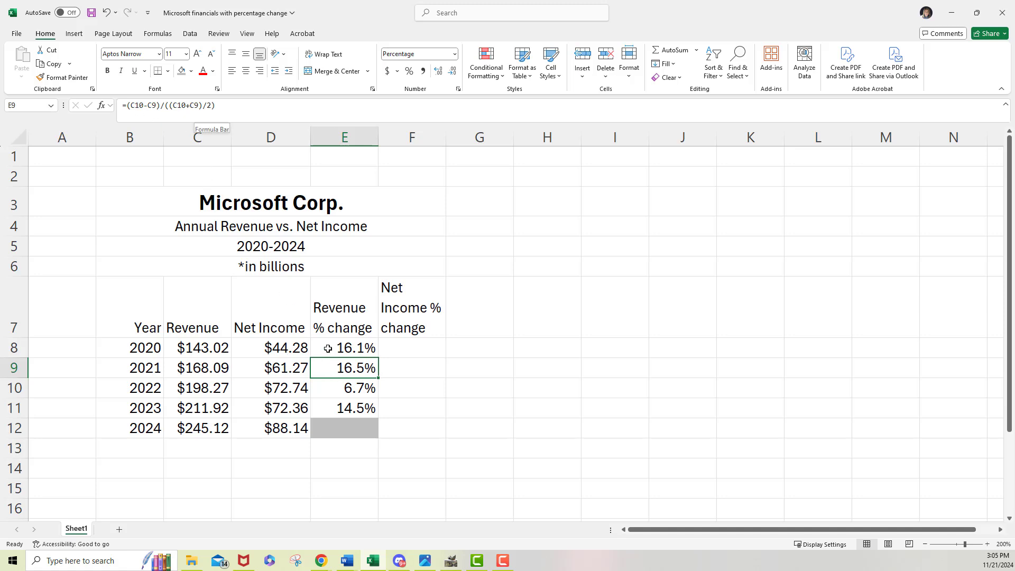
{"action": "left_click", "coordinate": [328, 349]}
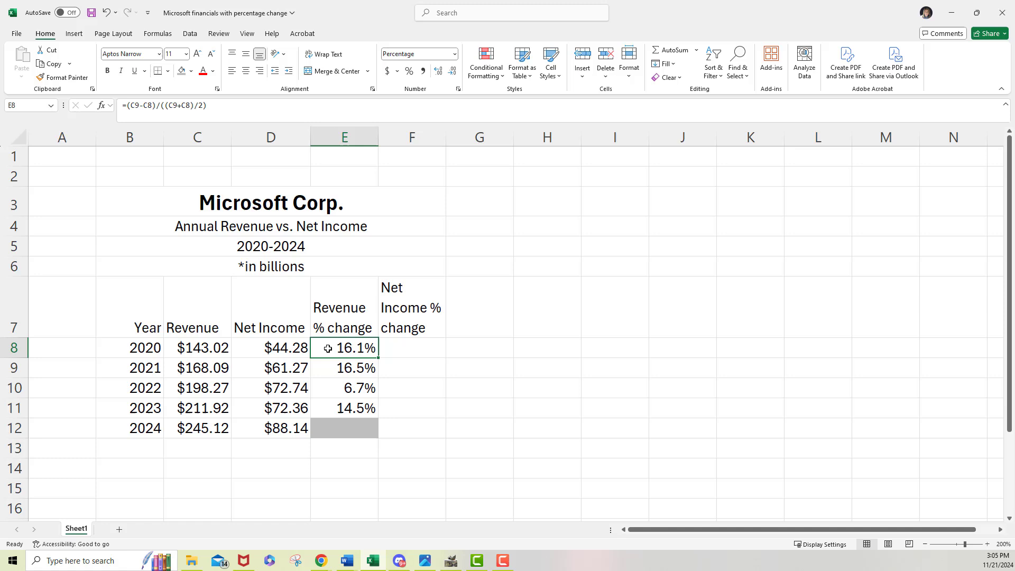
{"action": "double_click", "coordinate": [328, 349]}
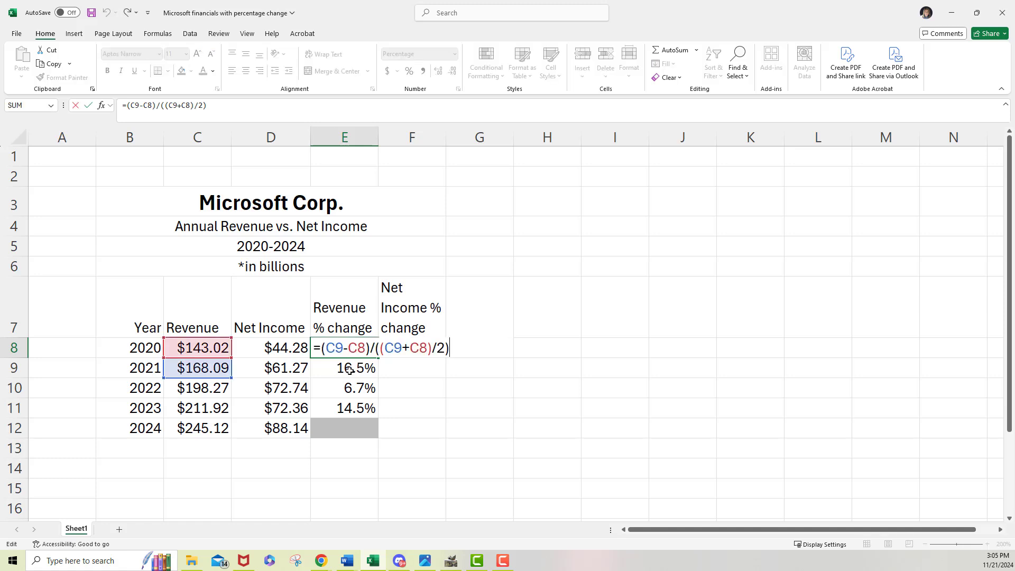
{"action": "key", "text": "Return"}
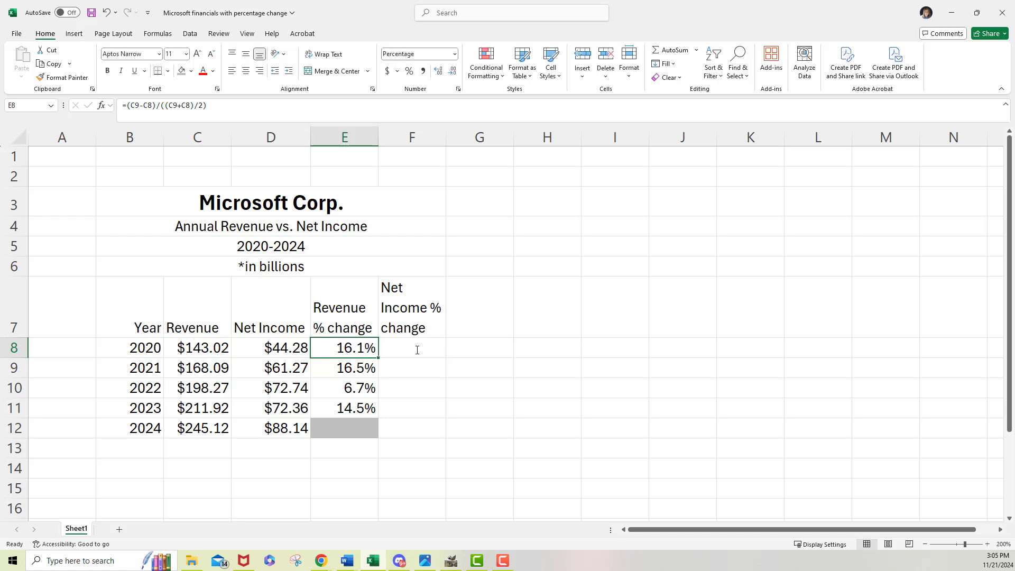
{"action": "double_click", "coordinate": [339, 370]}
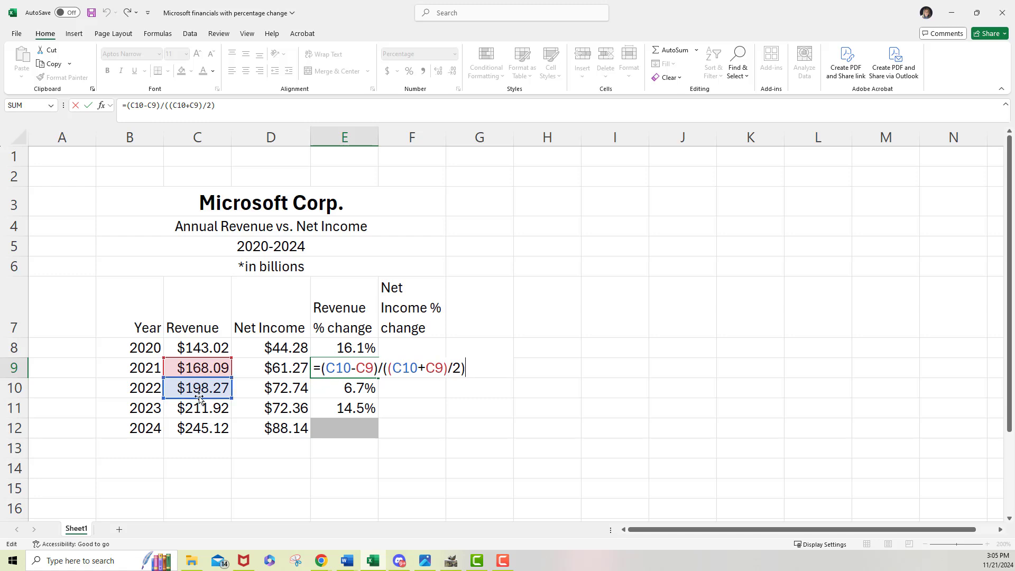
{"action": "key", "text": "ctrl+Return"}
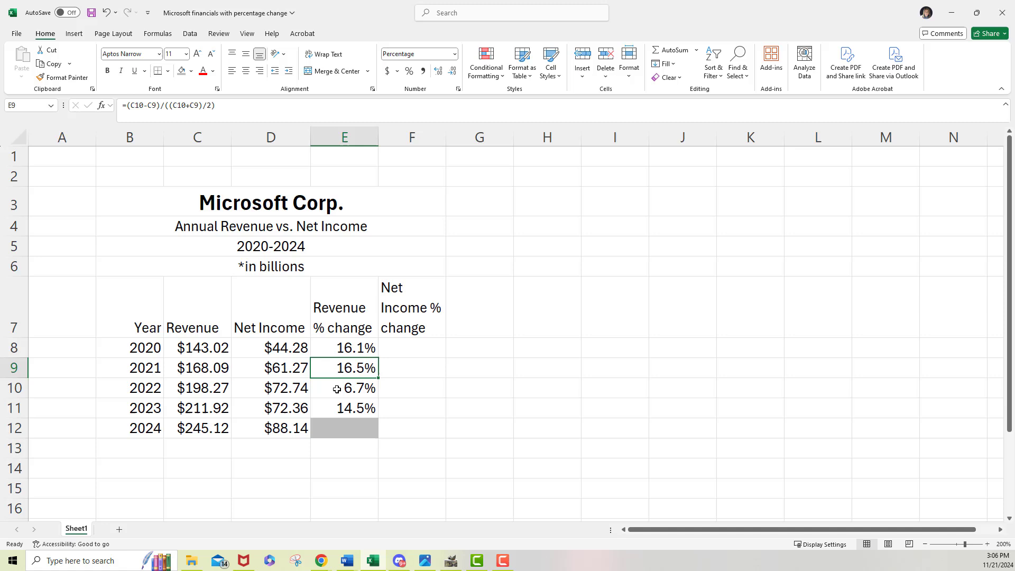
{"action": "left_click", "coordinate": [337, 389]}
{"action": "double_click", "coordinate": [336, 389]}
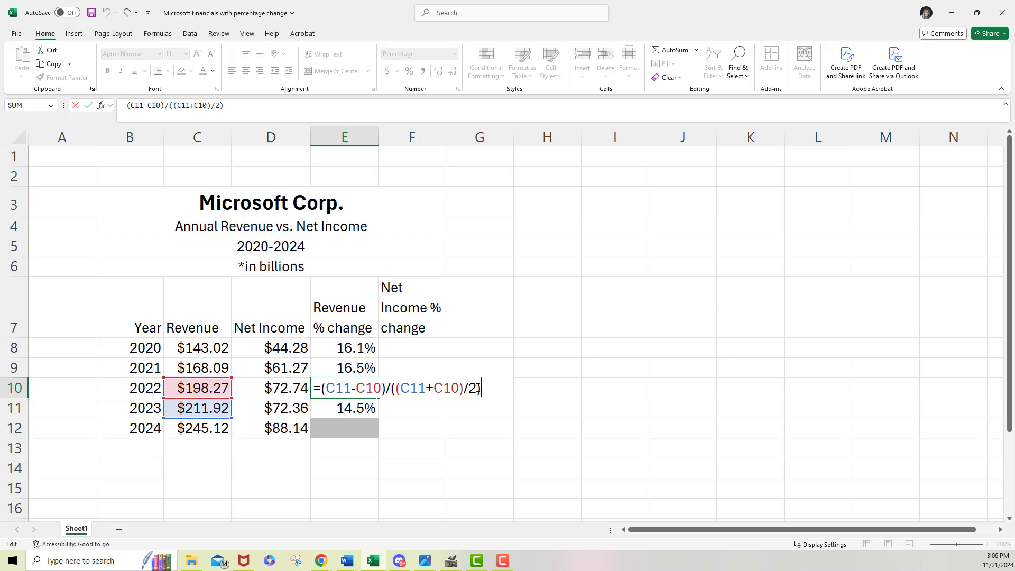
{"action": "key", "text": "ctrl+Return"}
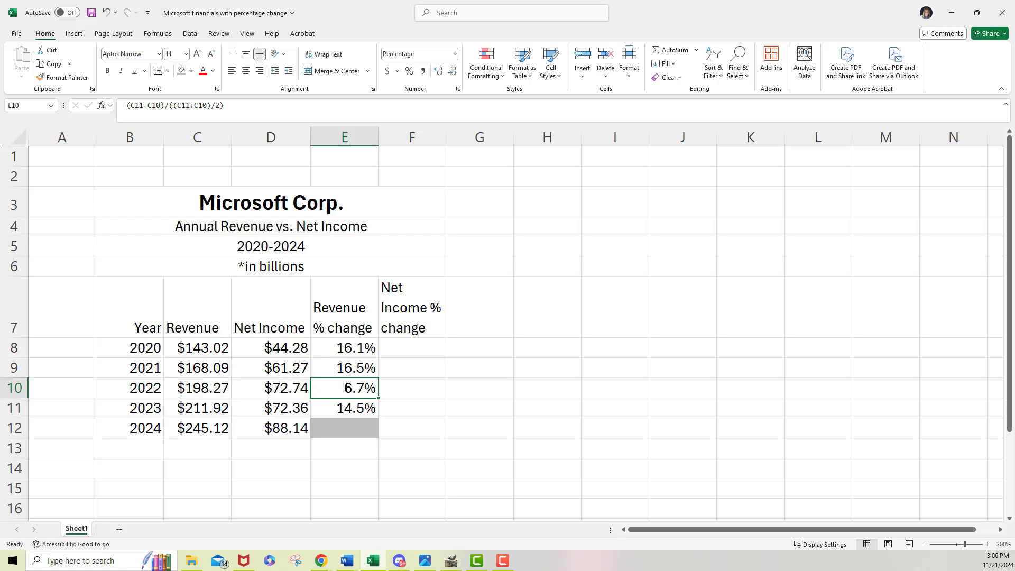
{"action": "left_click", "coordinate": [340, 411]}
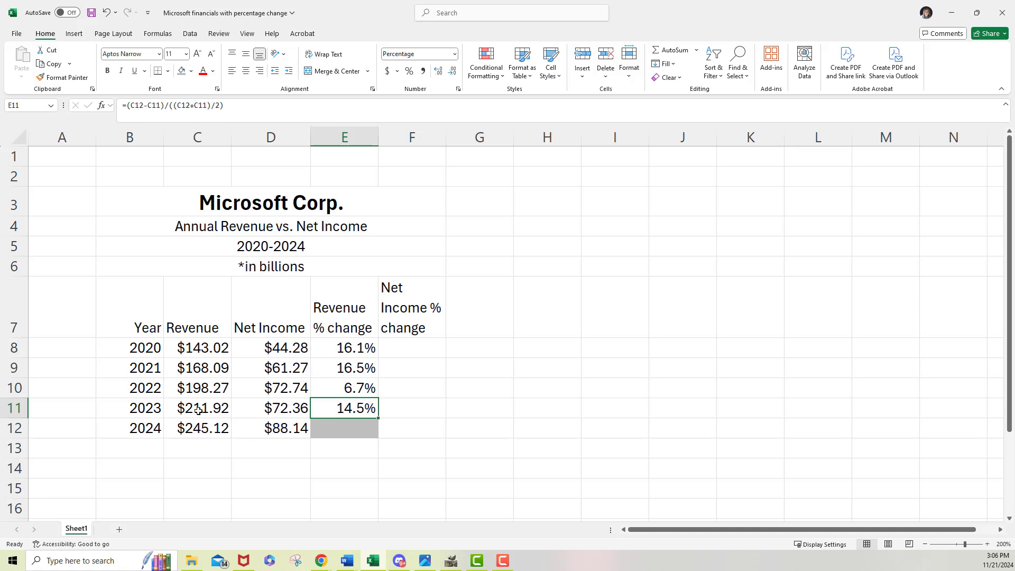
{"action": "double_click", "coordinate": [336, 408]}
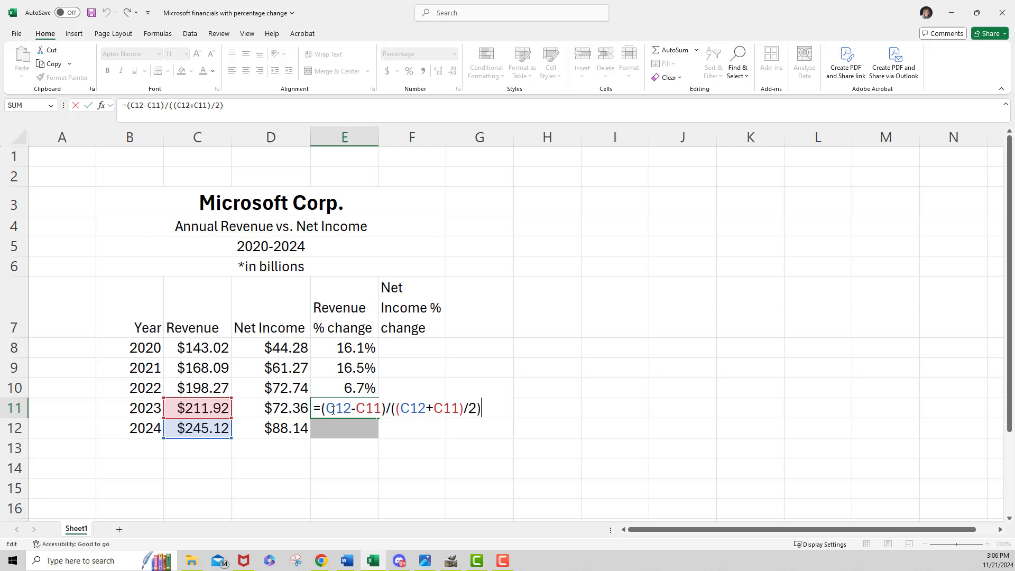
{"action": "key", "text": "Escape"}
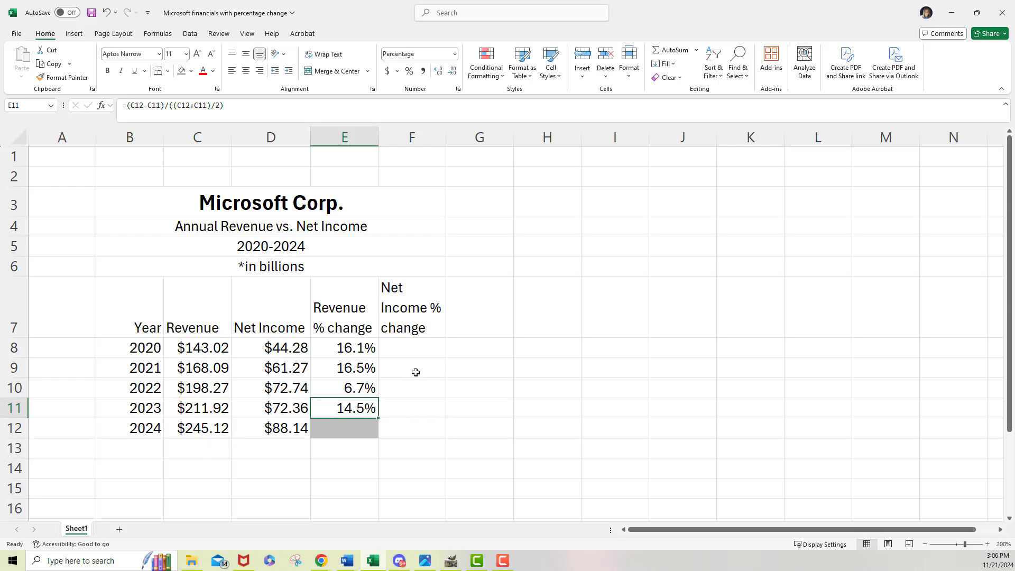
{"action": "left_click", "coordinate": [408, 349]}
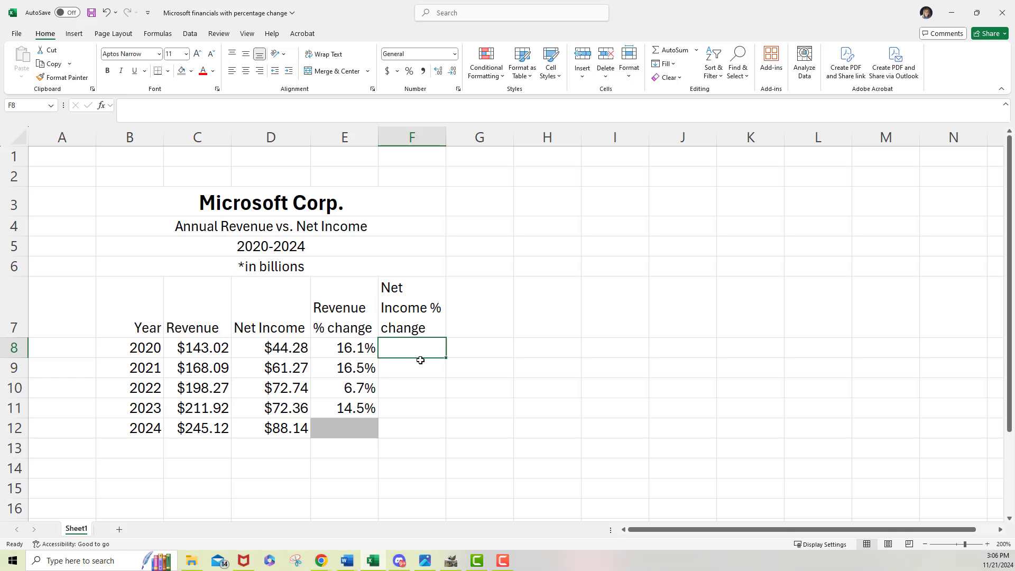
- In F8, begin the Net Income % change formula with =(D9-D8)
{"action": "type", "text": "="}
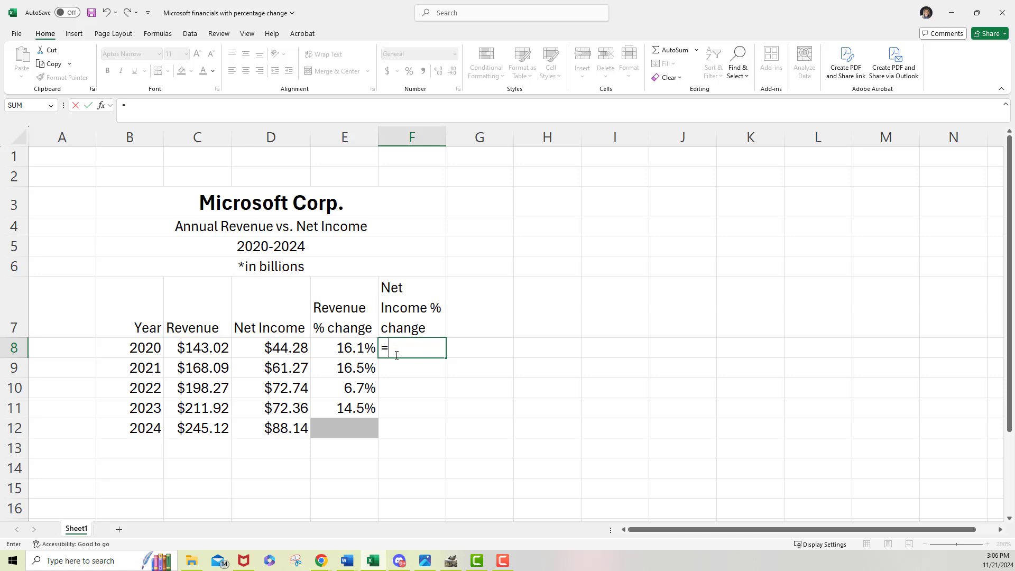
{"action": "left_click", "coordinate": [268, 368]}
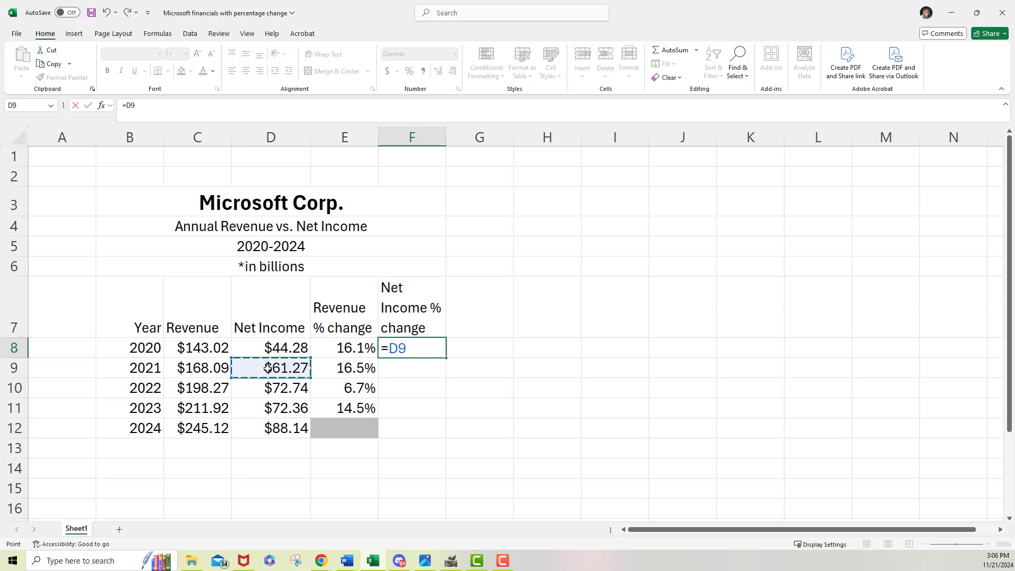
{"action": "type", "text": "-"}
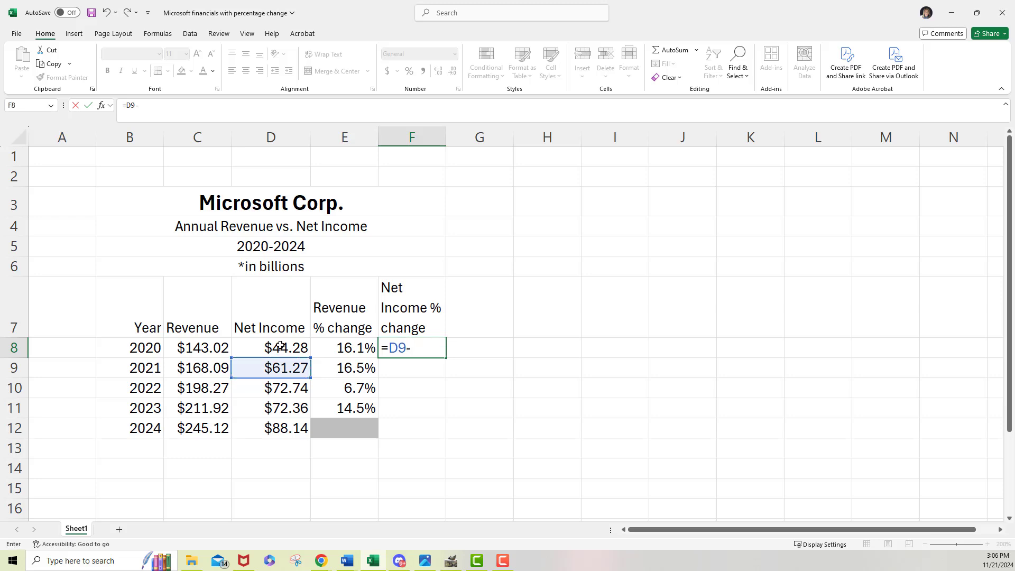
{"action": "left_click", "coordinate": [280, 346]}
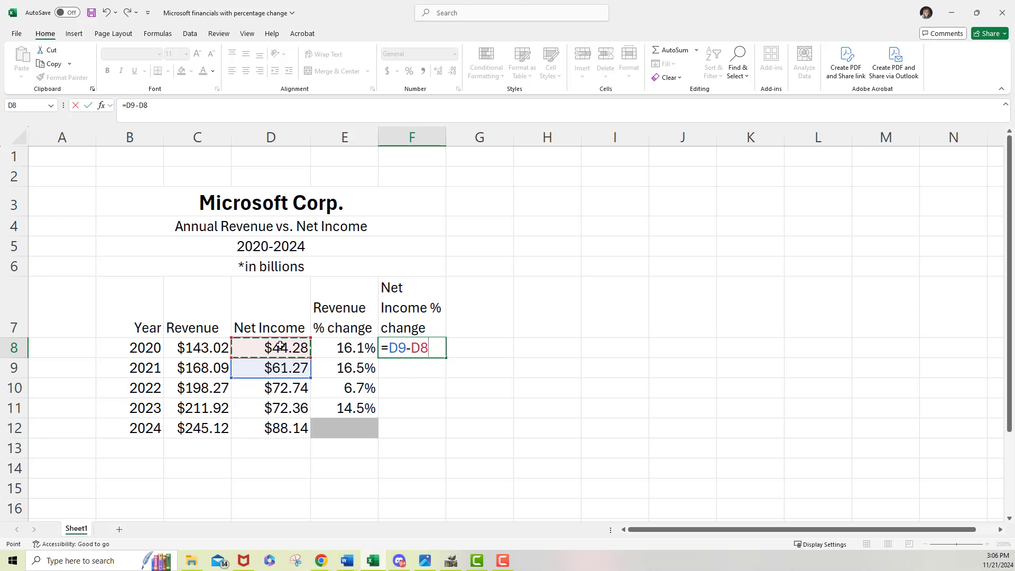
{"action": "type", "text": ")"}
{"action": "left_click", "coordinate": [390, 348]}
{"action": "type", "text": "("}
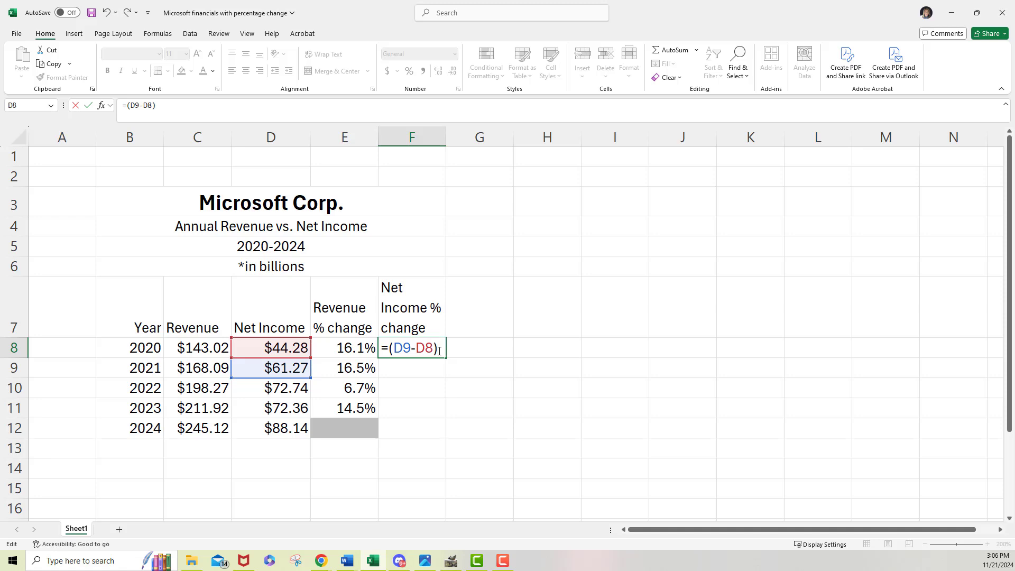
- Complete F8 as =(D9-D8)/((D9+D8)/2) and enter it, giving 0.32193
{"action": "type", "text": "/"}
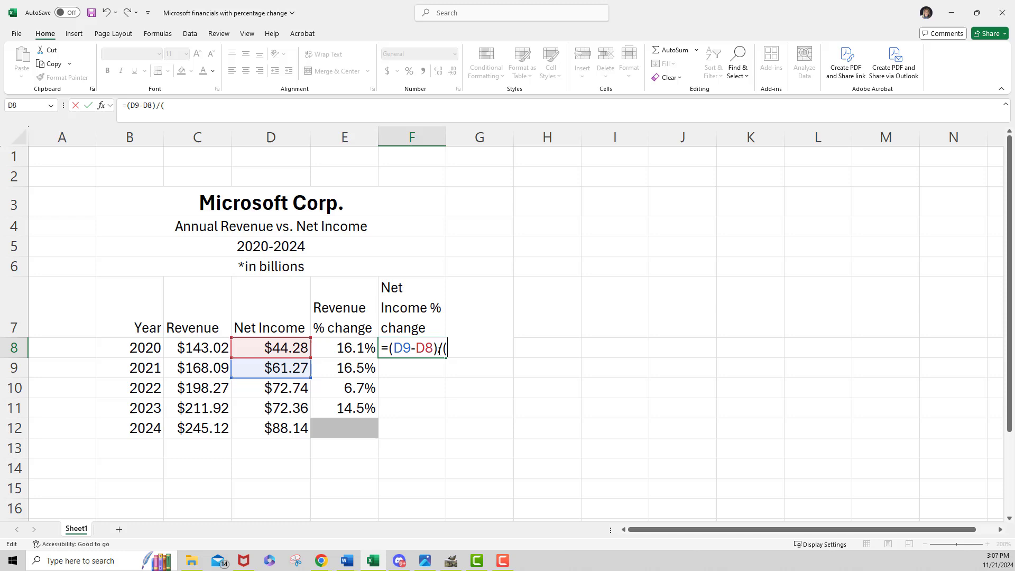
{"action": "type", "text": "("}
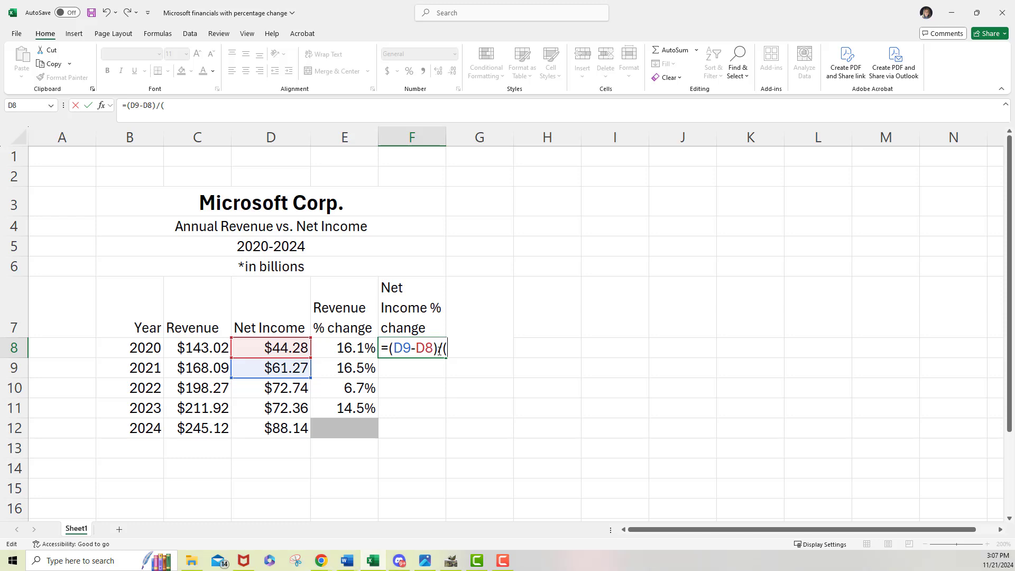
{"action": "type", "text": "D("}
{"action": "key", "text": "BackSpace"}
{"action": "type", "text": "9"}
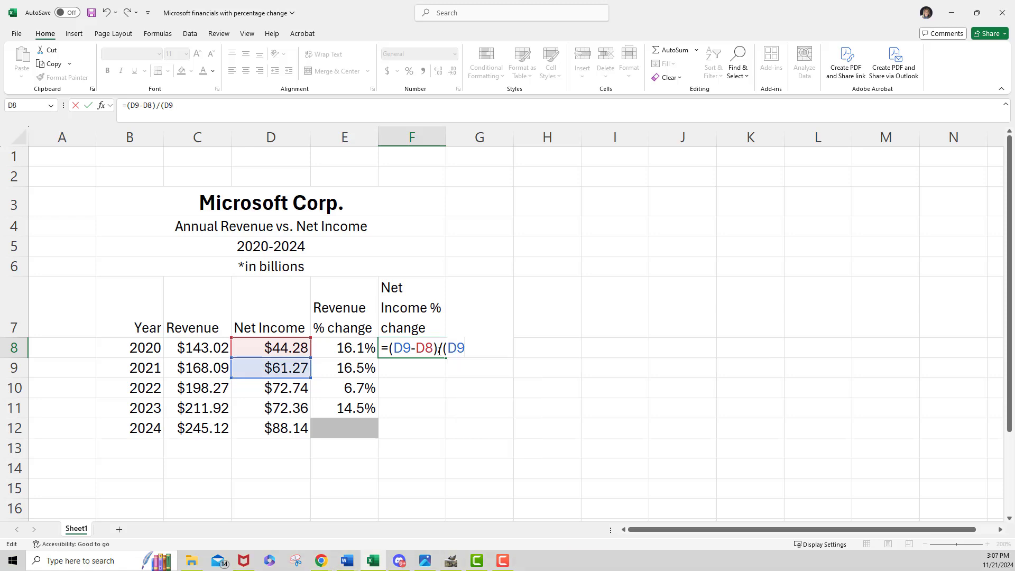
{"action": "type", "text": "+"}
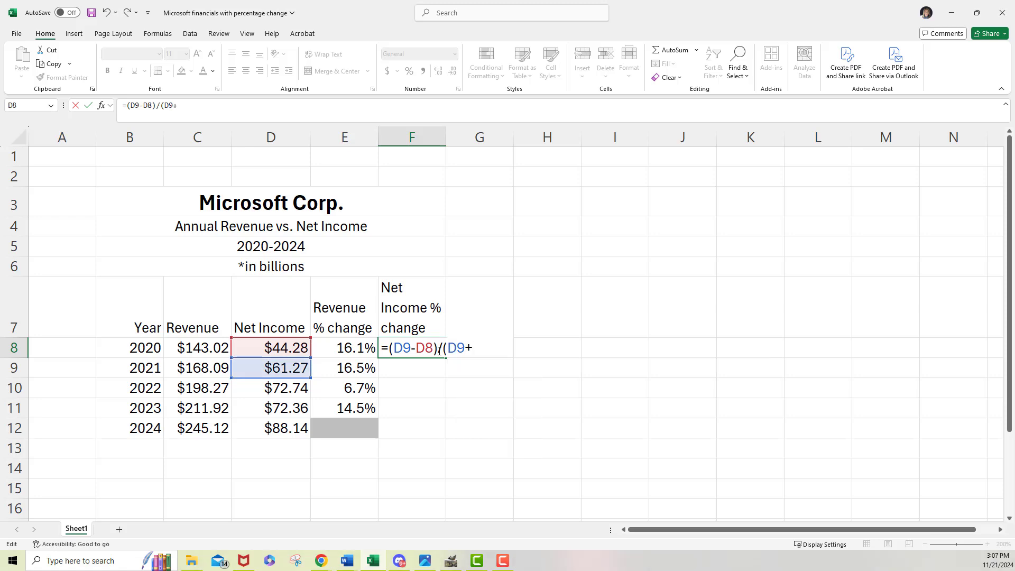
{"action": "type", "text": "D("}
{"action": "key", "text": "BackSpace"}
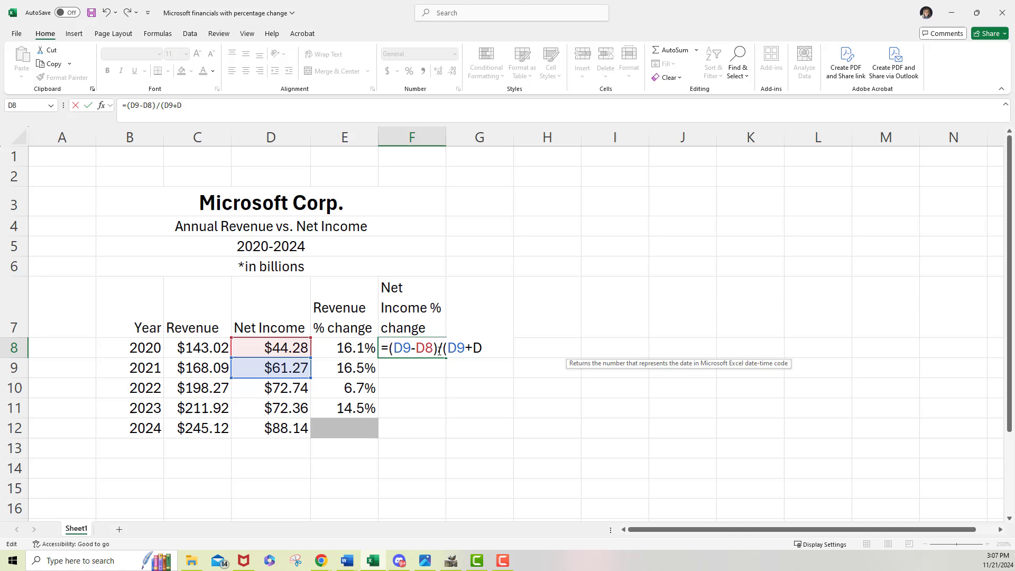
{"action": "type", "text": "8"}
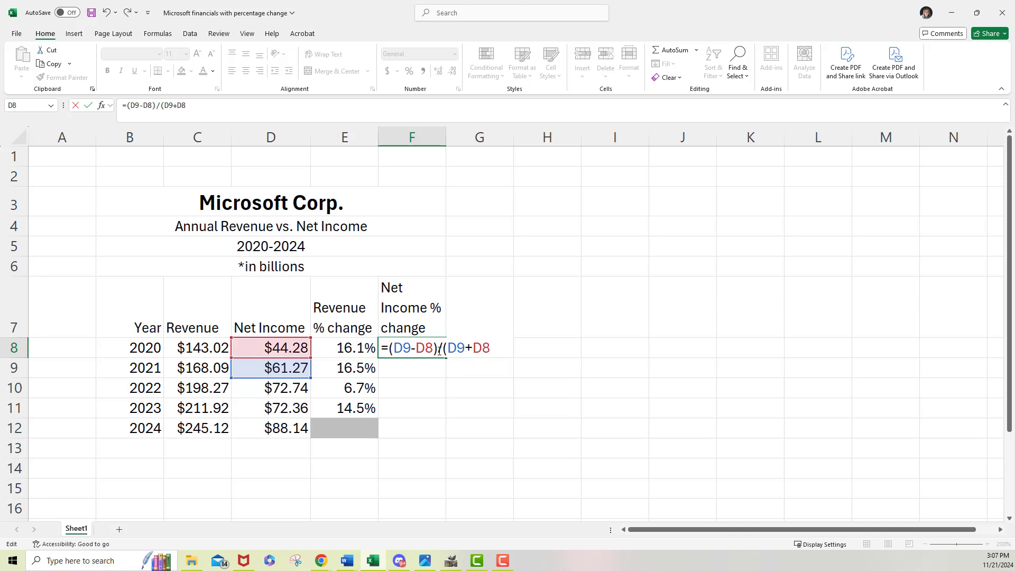
{"action": "type", "text": ")"}
{"action": "type", "text": "/2"}
{"action": "type", "text": "("}
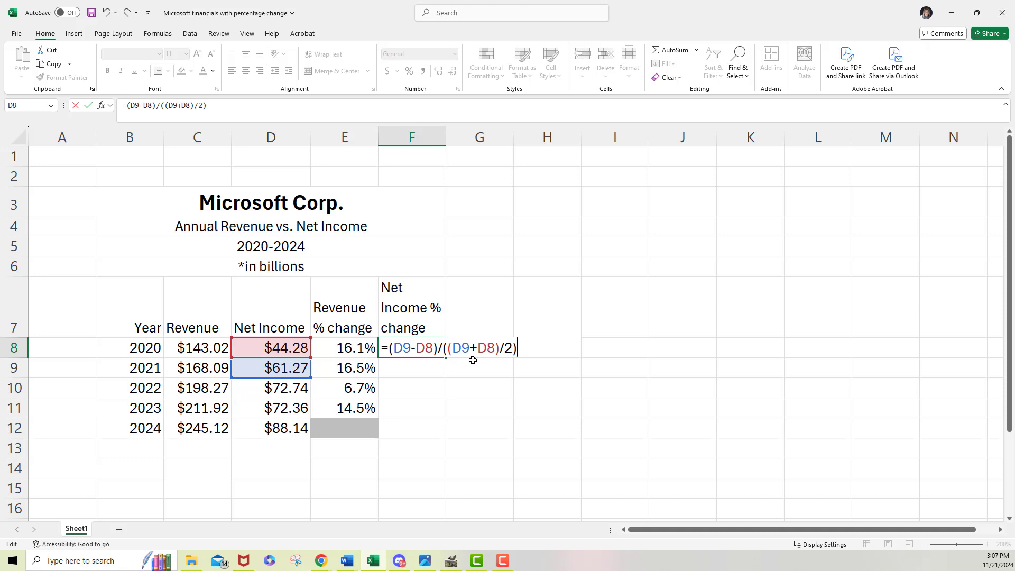
{"action": "key", "text": "Return"}
- Format F8 as a one-decimal percentage and fill it down to F11: 32.2%, 17.1%, -0.5%, 19.7%
{"action": "left_click", "coordinate": [427, 351]}
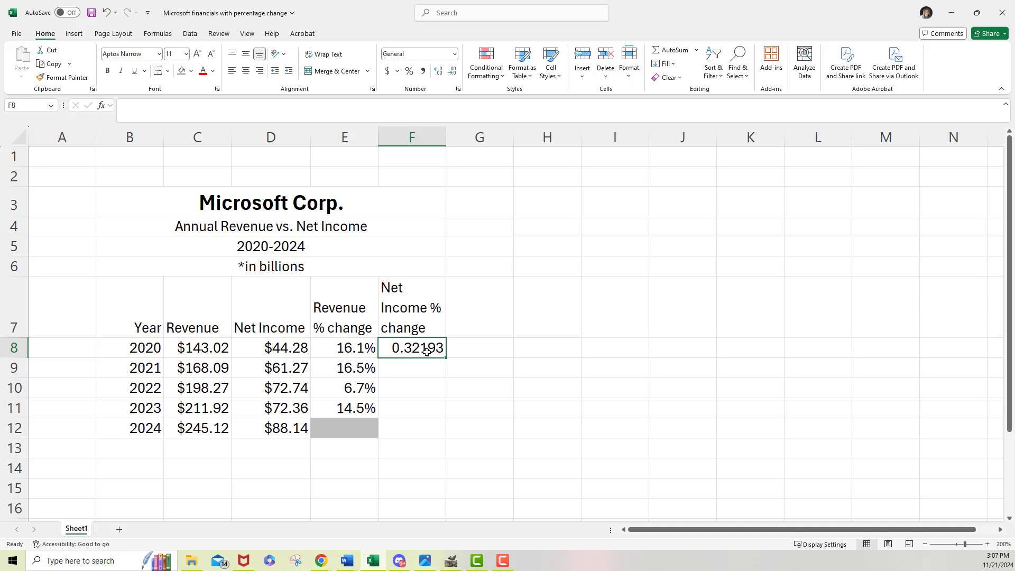
{"action": "left_click", "coordinate": [409, 71]}
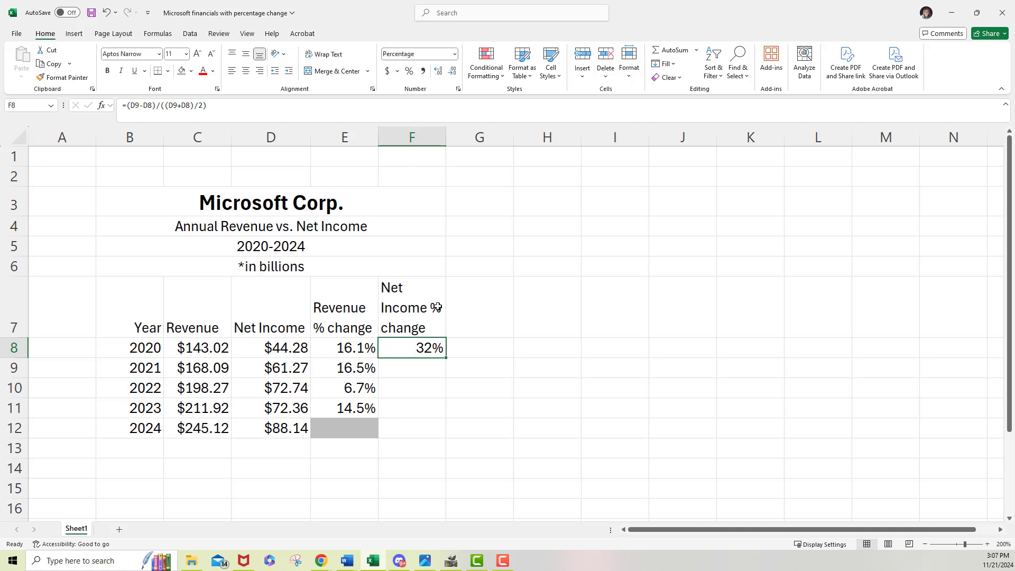
{"action": "left_click", "coordinate": [439, 75]}
{"action": "left_click_drag", "start_coordinate": [446, 358], "coordinate": [429, 420]}
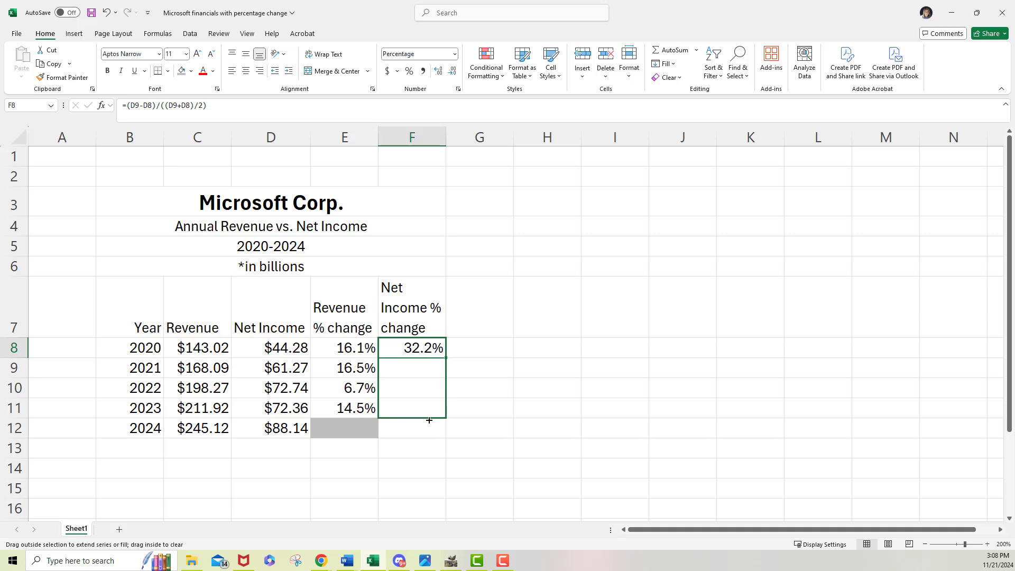
{"action": "left_click_drag", "start_coordinate": [429, 420], "coordinate": [429, 420]}
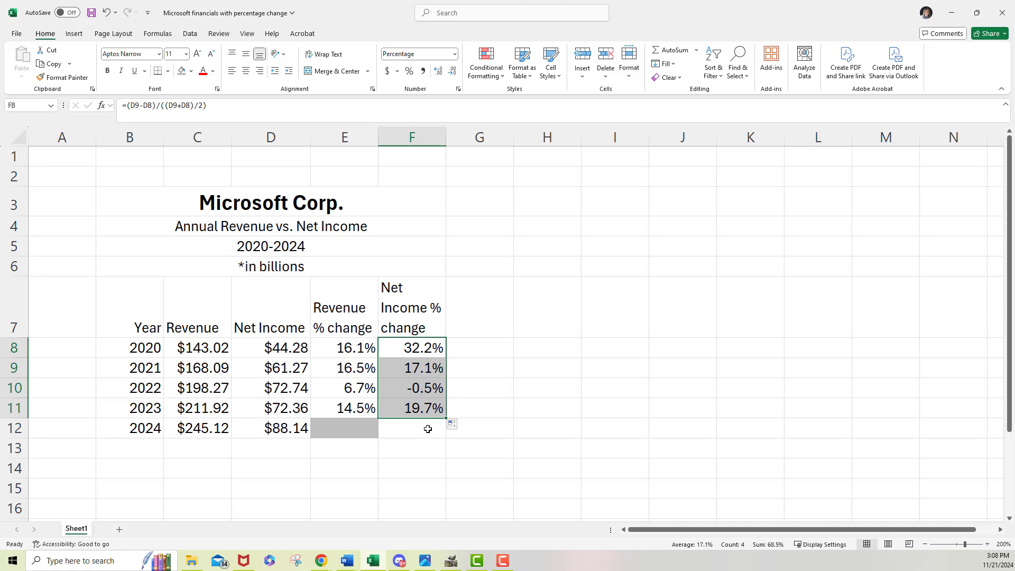
- Apply grey fill to the empty 2024 cell F12, matching E12
{"action": "left_click", "coordinate": [425, 430]}
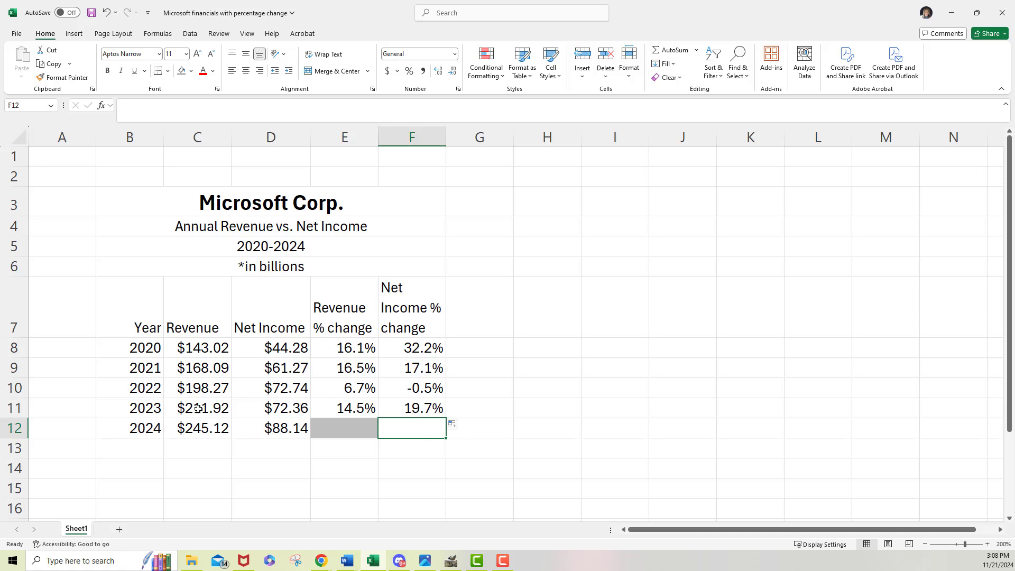
{"action": "left_click", "coordinate": [417, 391]}
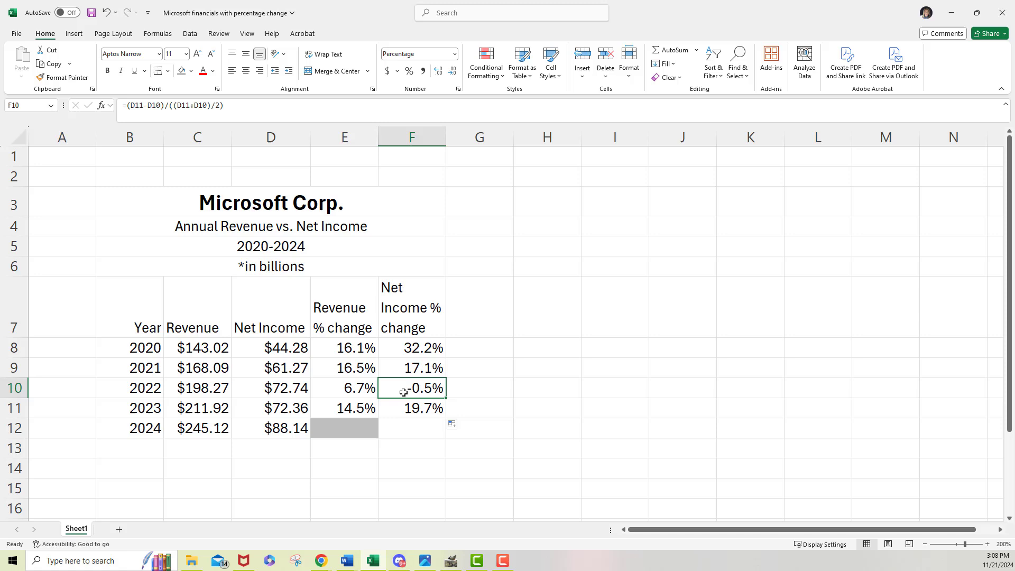
{"action": "left_click", "coordinate": [415, 430]}
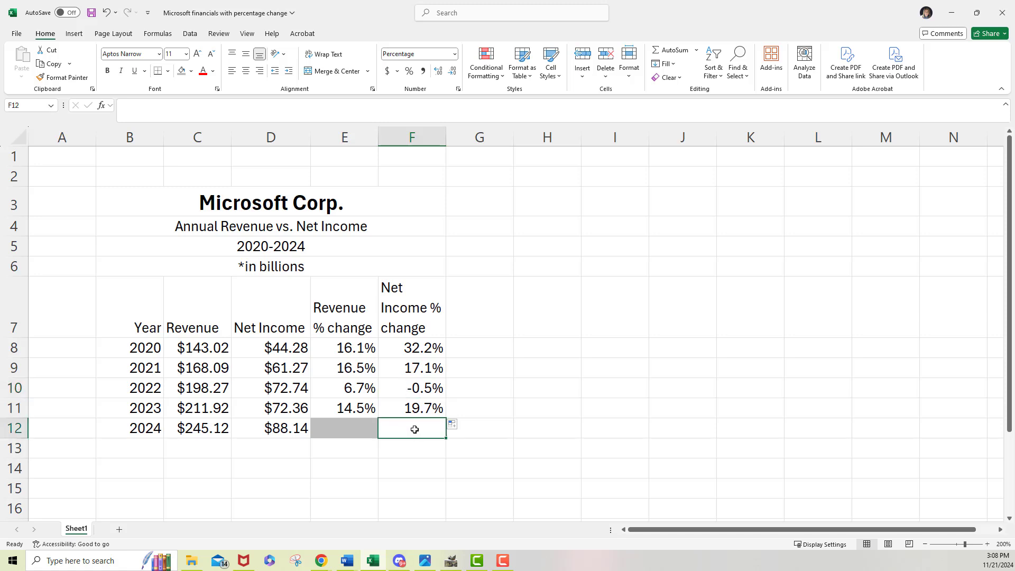
{"action": "left_click", "coordinate": [182, 72]}
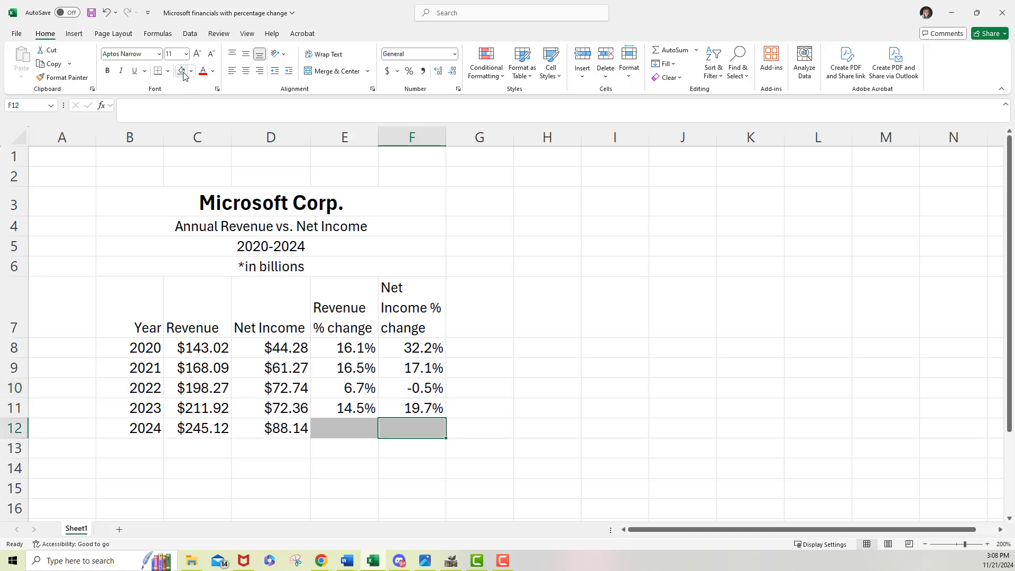
{"action": "left_click", "coordinate": [415, 412]}
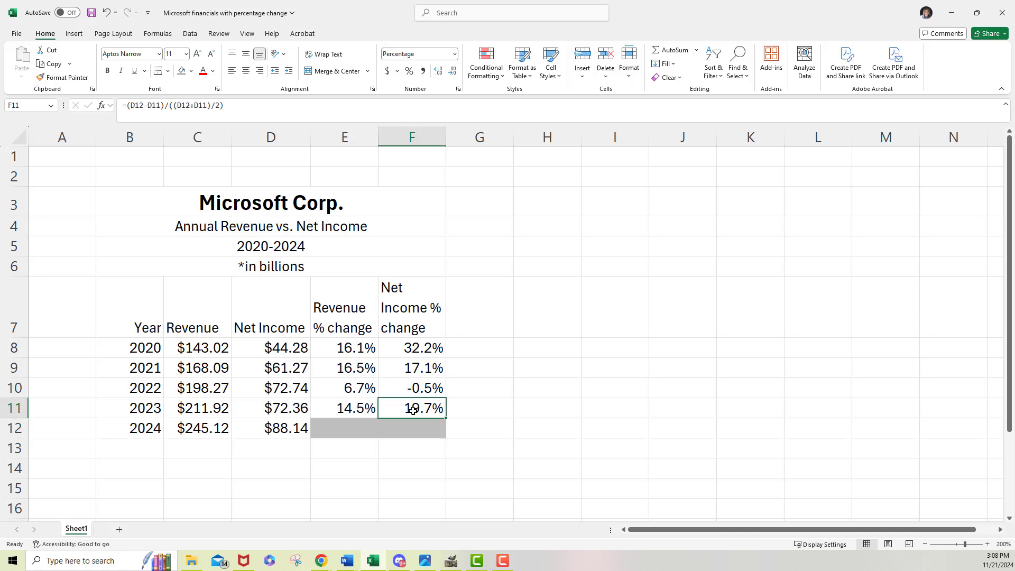
- Put a thick outside border around the table B7:F12
{"action": "left_click_drag", "start_coordinate": [139, 293], "coordinate": [391, 425]}
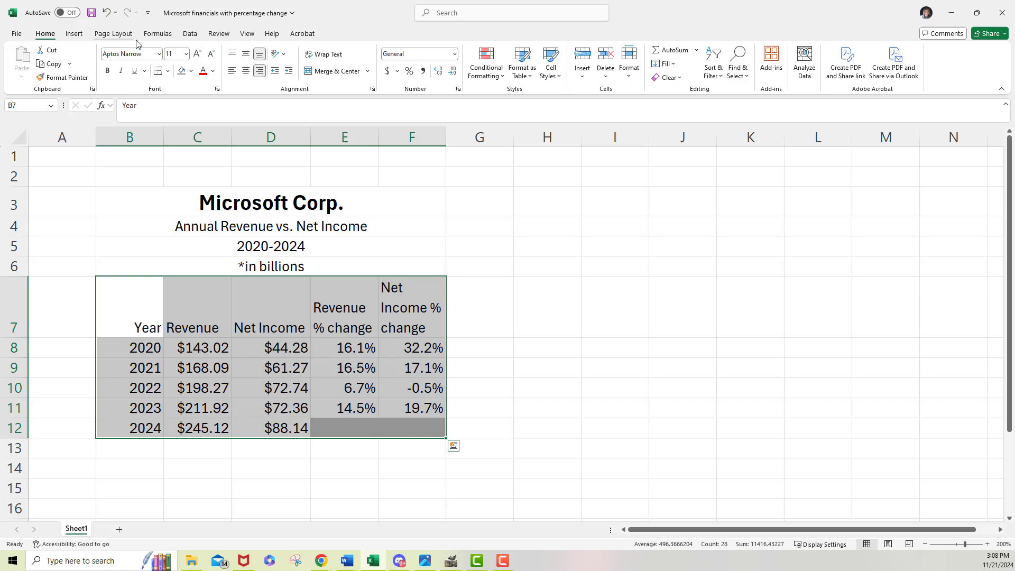
{"action": "left_click", "coordinate": [169, 74]}
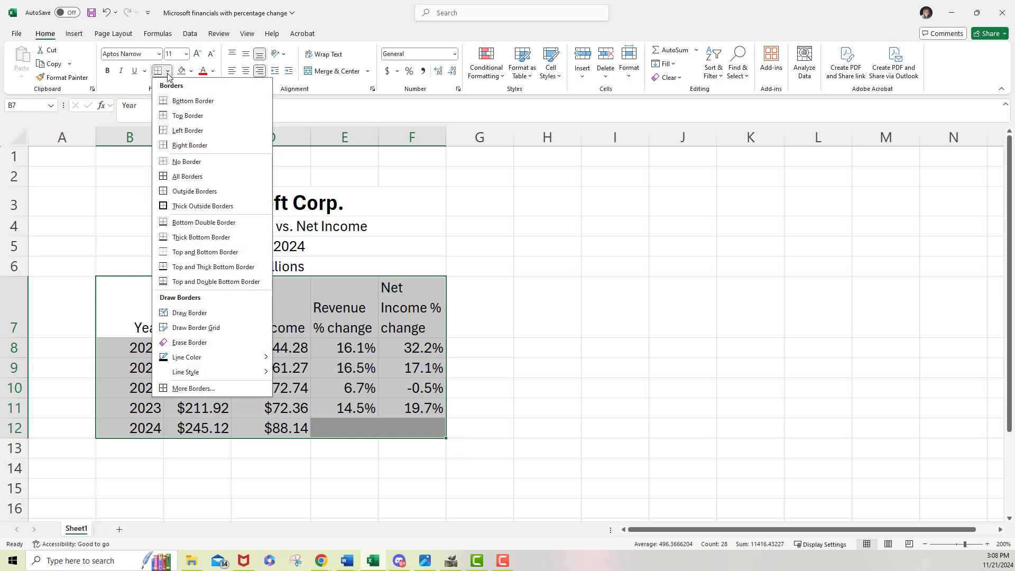
{"action": "left_click", "coordinate": [168, 206]}
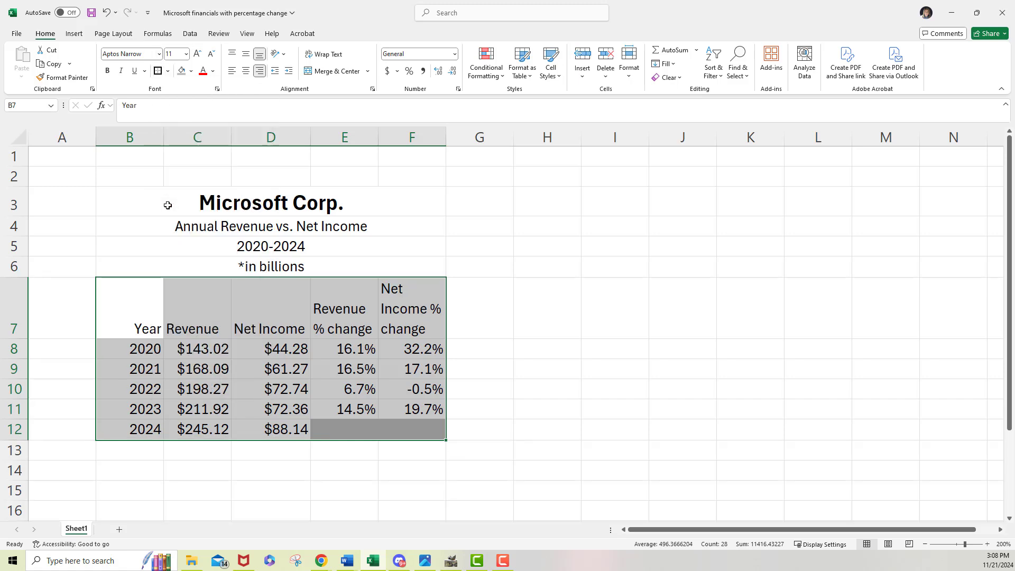
{"action": "left_click", "coordinate": [456, 329]}
- Add a bottom border under the header row B7:F7
{"action": "left_click_drag", "start_coordinate": [141, 323], "coordinate": [393, 317]}
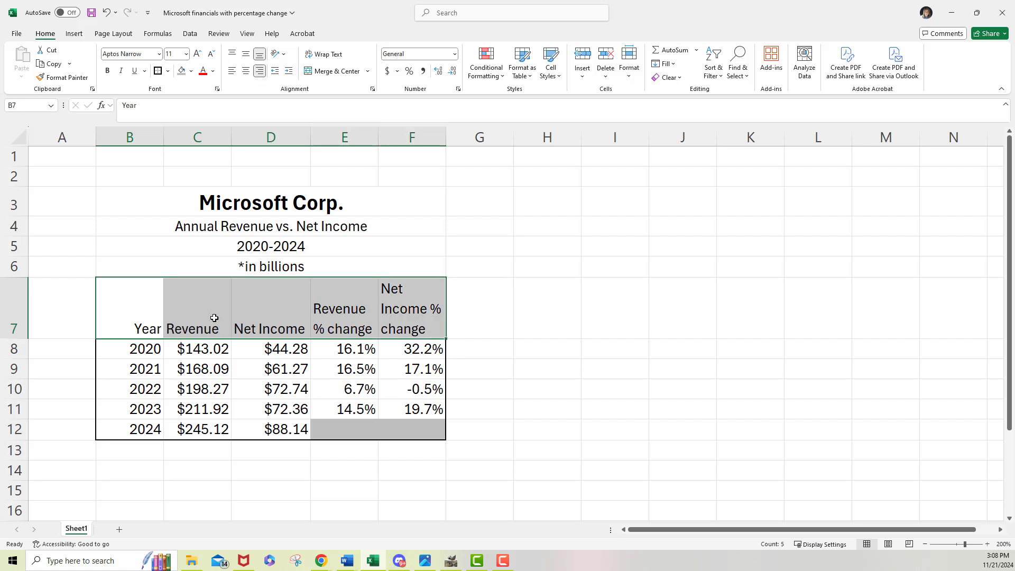
{"action": "left_click", "coordinate": [168, 71]}
{"action": "left_click", "coordinate": [174, 105]}
{"action": "left_click", "coordinate": [507, 347]}
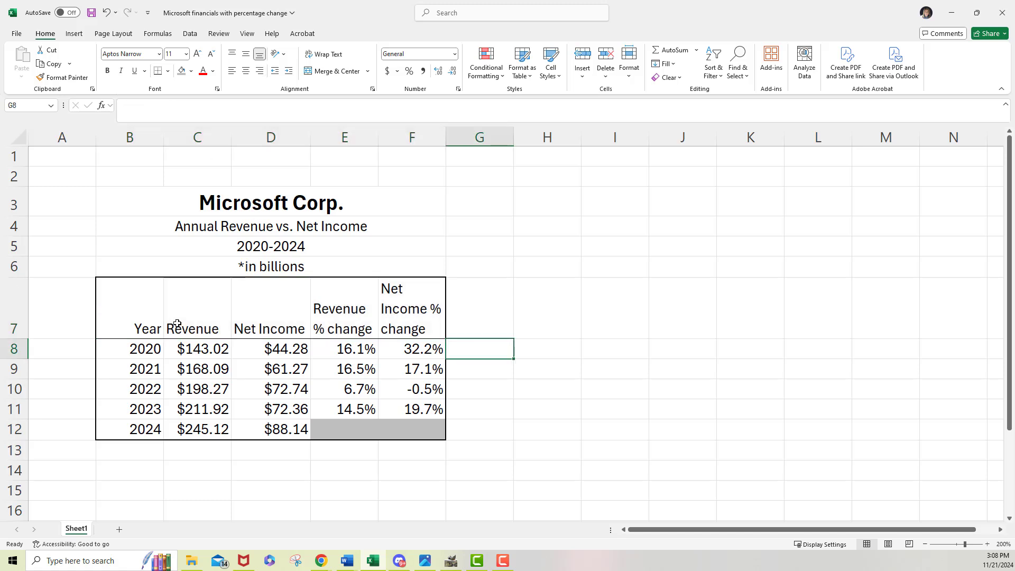
- Shade the header row B7:F7, Year to Net Income % change, grey
{"action": "left_click_drag", "start_coordinate": [132, 306], "coordinate": [414, 322]}
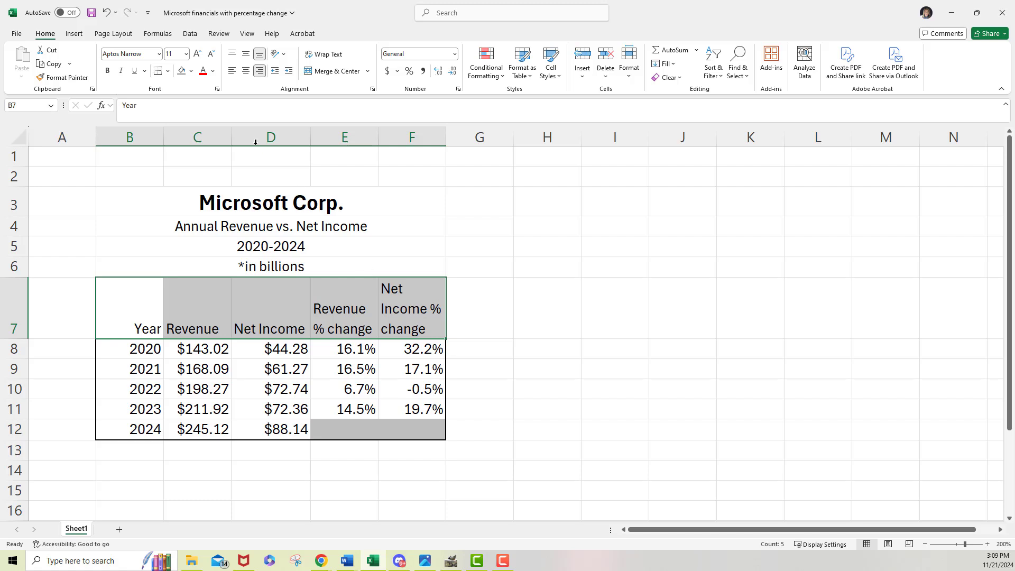
{"action": "left_click", "coordinate": [191, 71]}
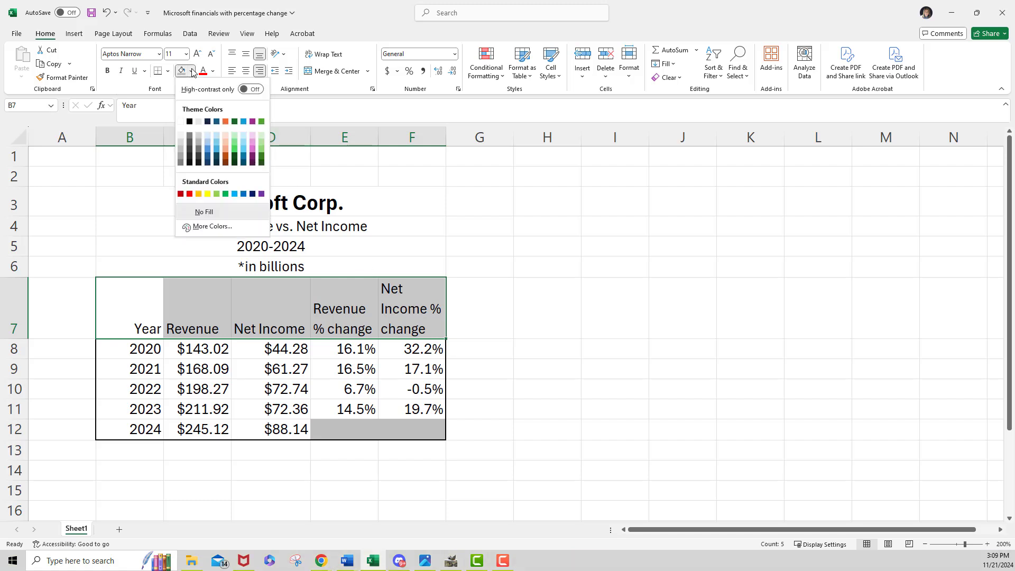
{"action": "left_click", "coordinate": [183, 75]}
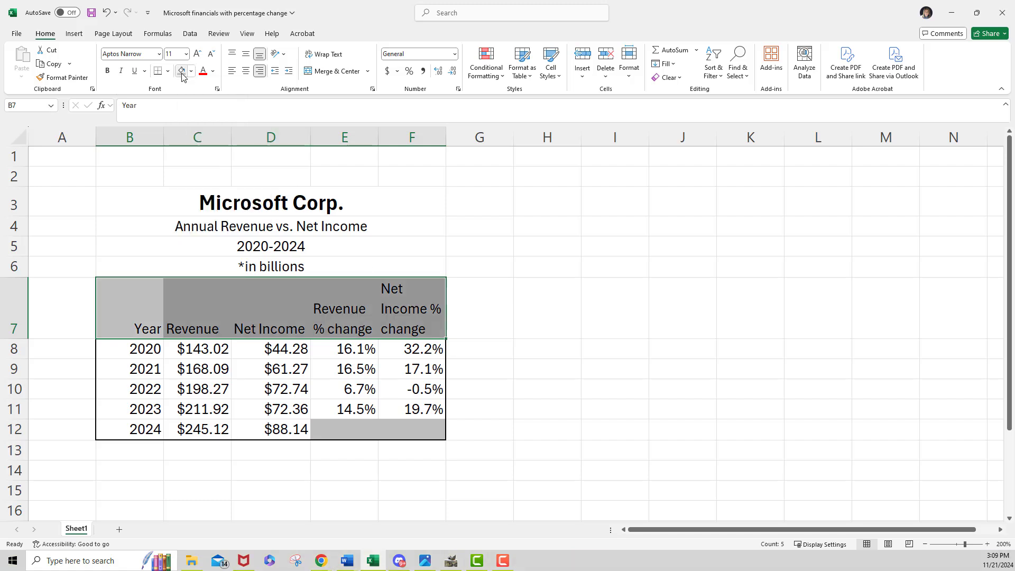
{"action": "left_click", "coordinate": [496, 453]}
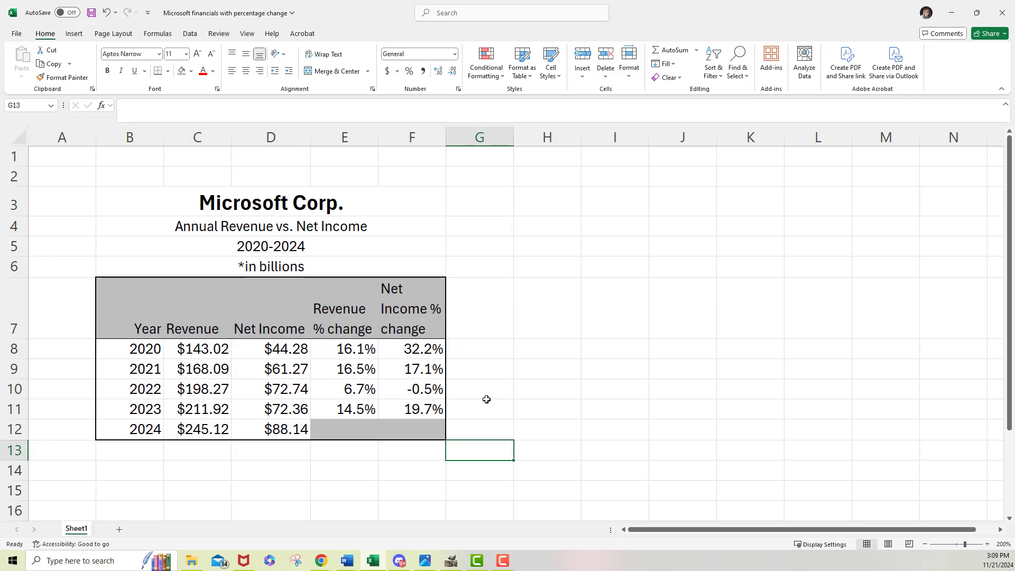